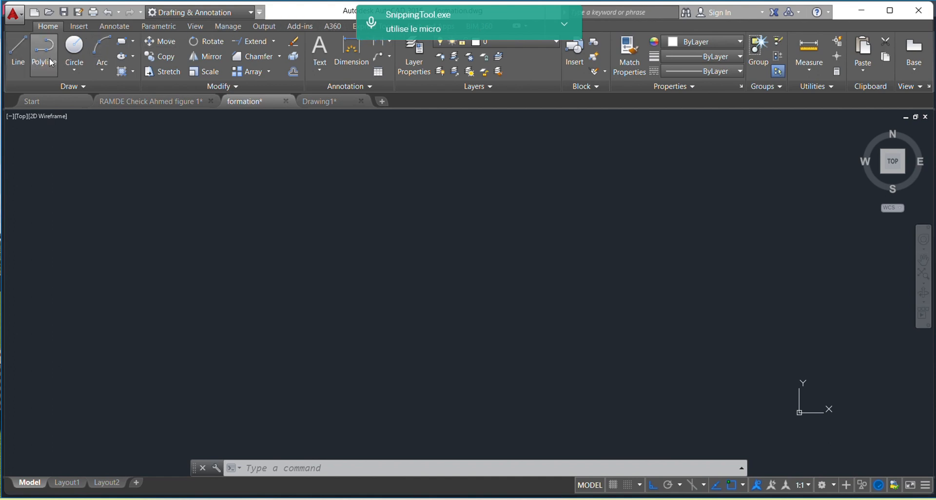
click(568, 27)
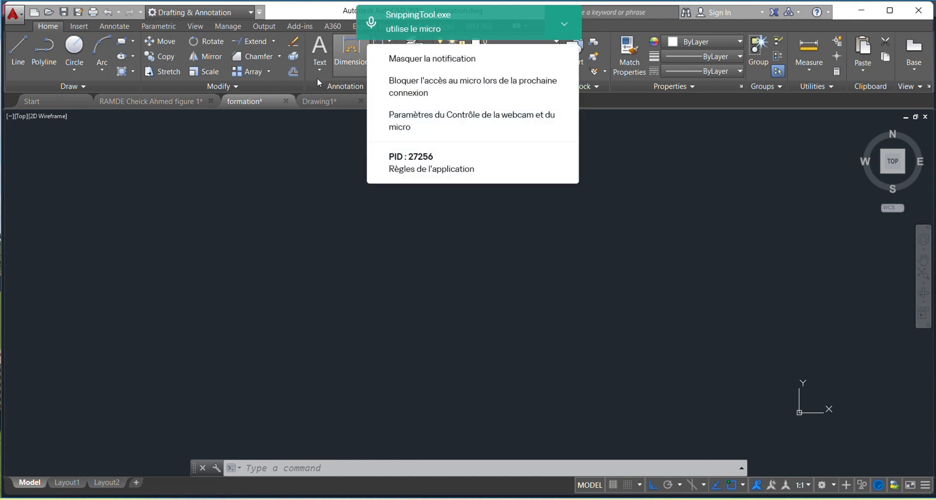
click(272, 146)
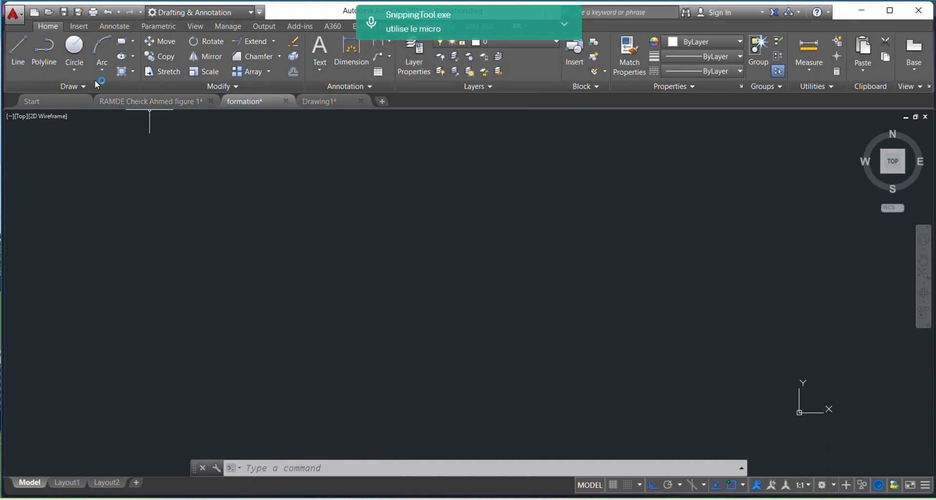
Draw two connected line segments across the upper drawing area: a long horizontal one and a short vertical one going down from its right end
click(18, 51)
click(68, 146)
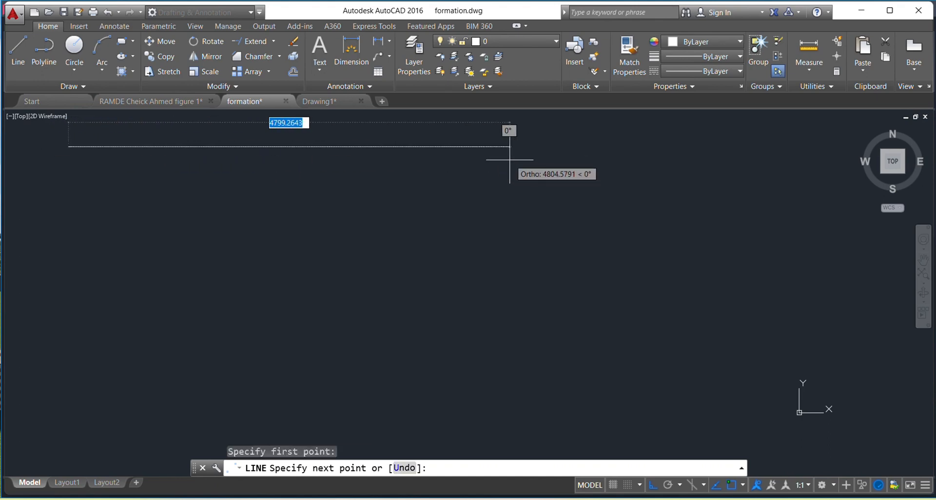
click(476, 146)
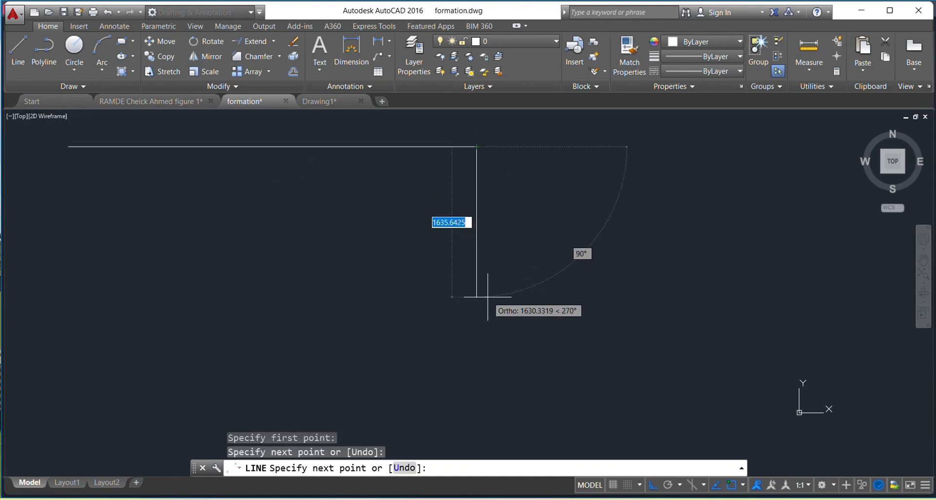
click(476, 178)
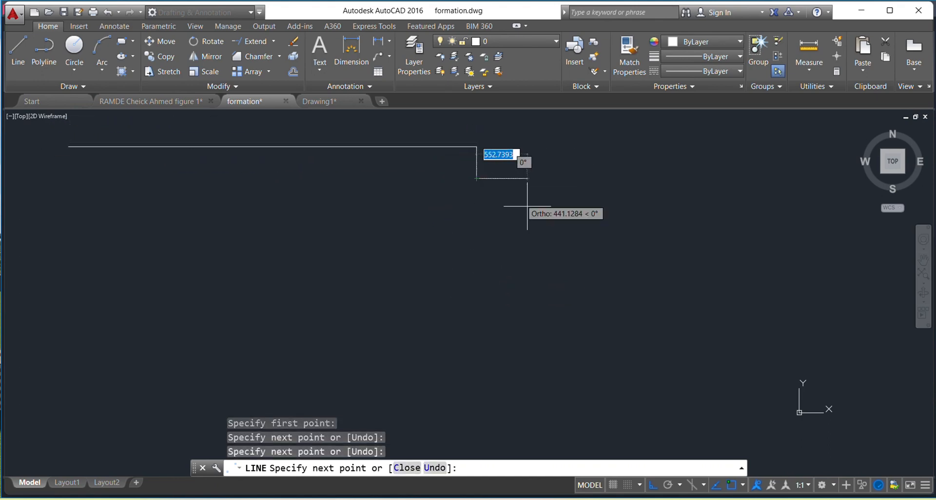
key(Escape)
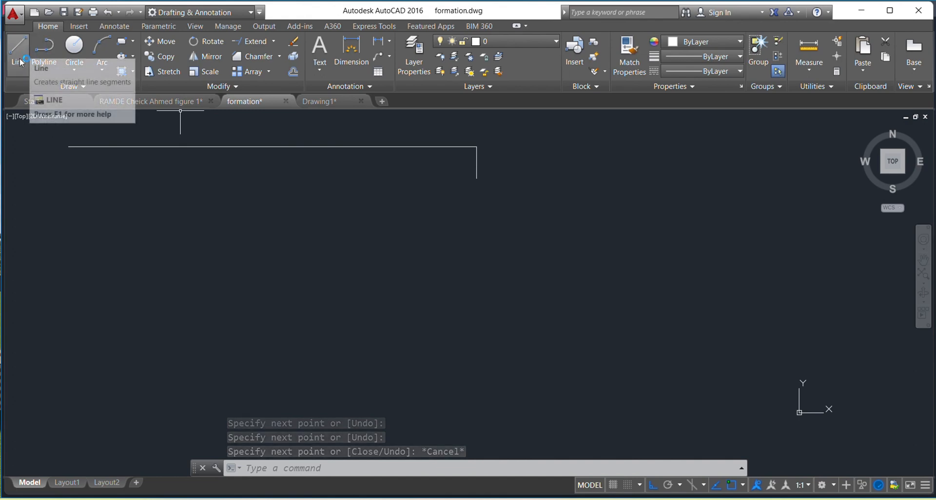
Draw an L-shaped polyline below the first lines, with a horizontal segment and a vertical segment about 977 units long going down
click(44, 51)
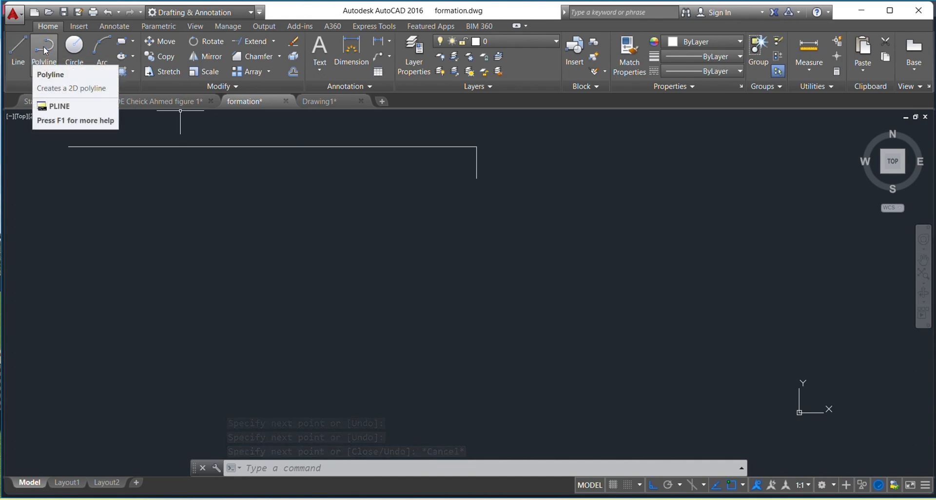
click(153, 186)
click(331, 186)
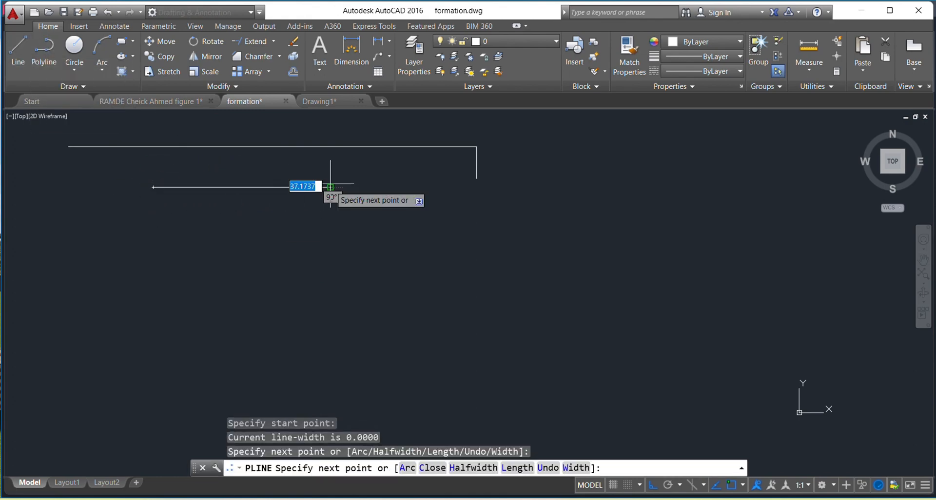
click(336, 276)
key(Escape)
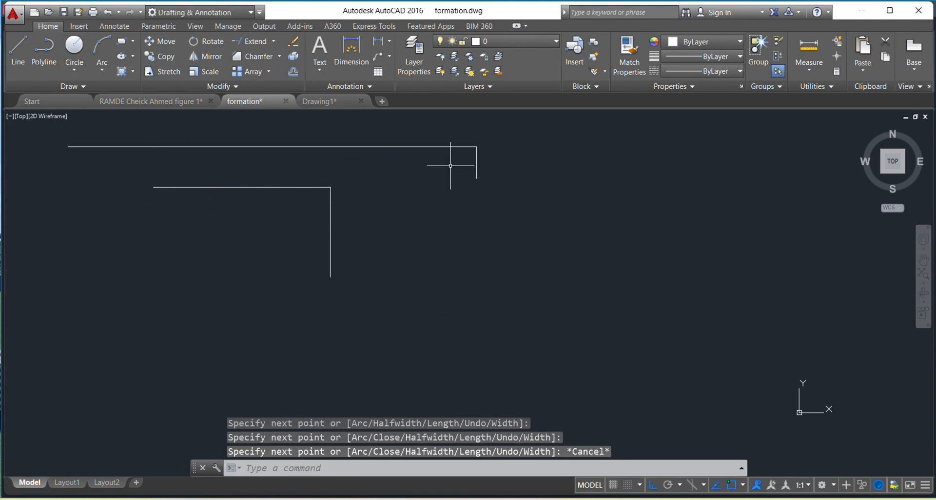
Select the upper horizontal line and the polyline in turn to compare how each is picked, clearing the selection each time
click(438, 141)
click(440, 153)
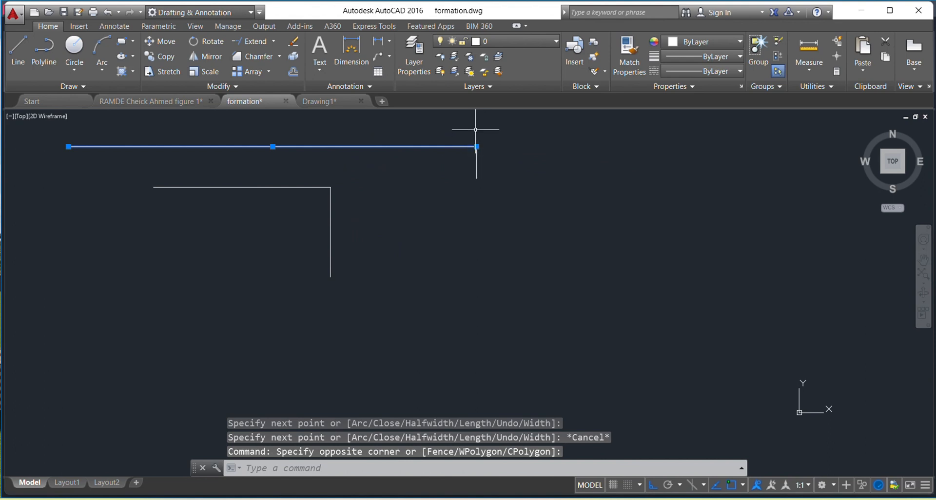
key(Escape)
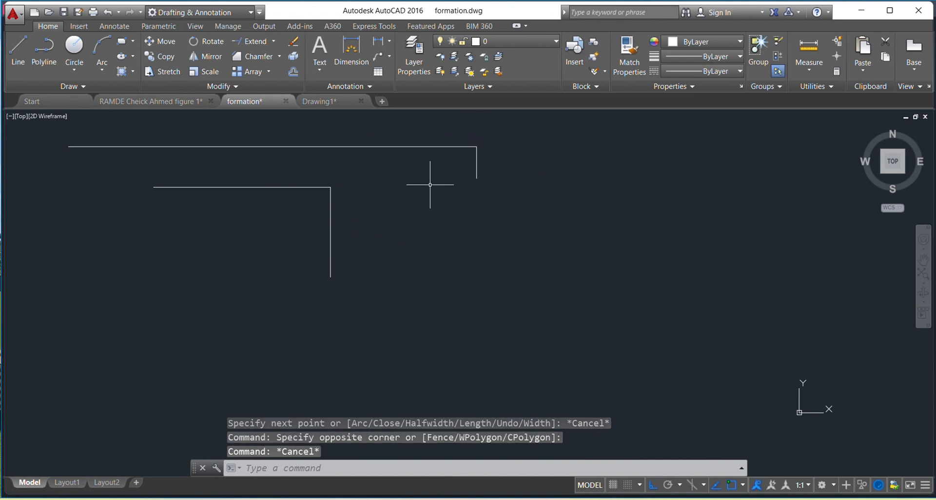
click(318, 188)
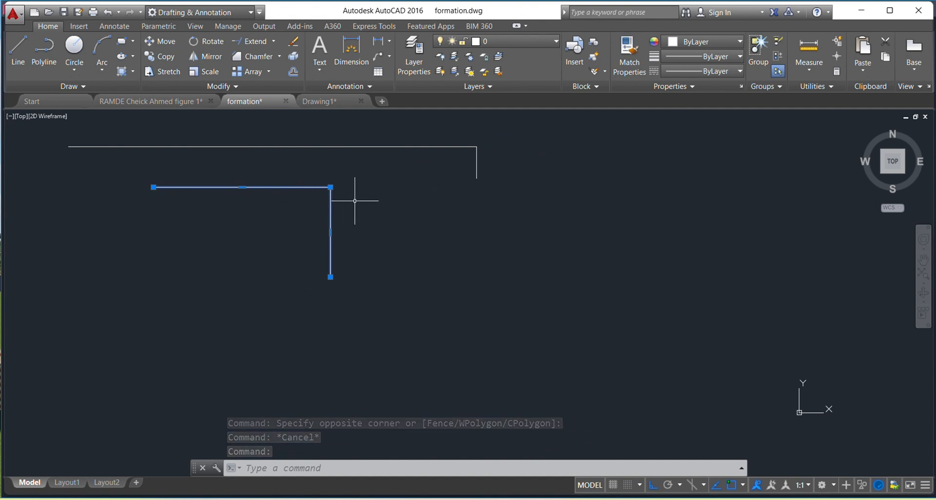
key(Escape)
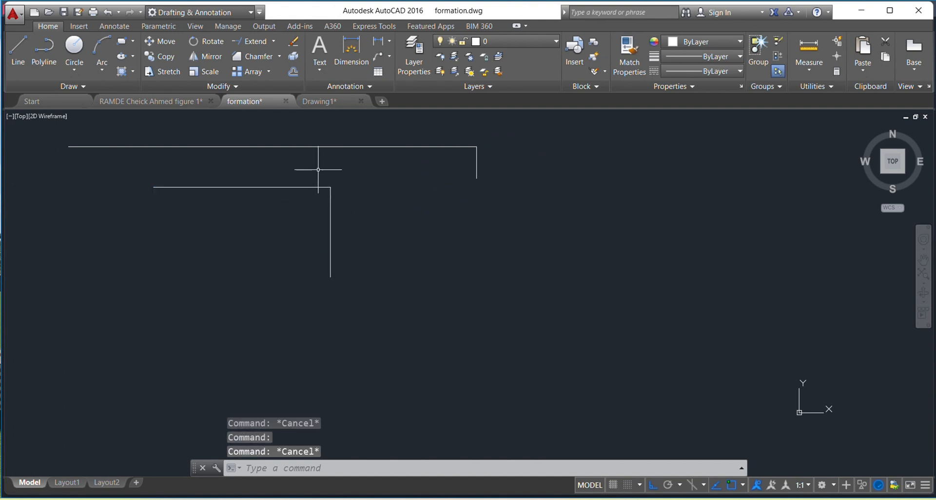
Draw a circle with a radius of 300 just to the right of the polyline's corner
click(75, 47)
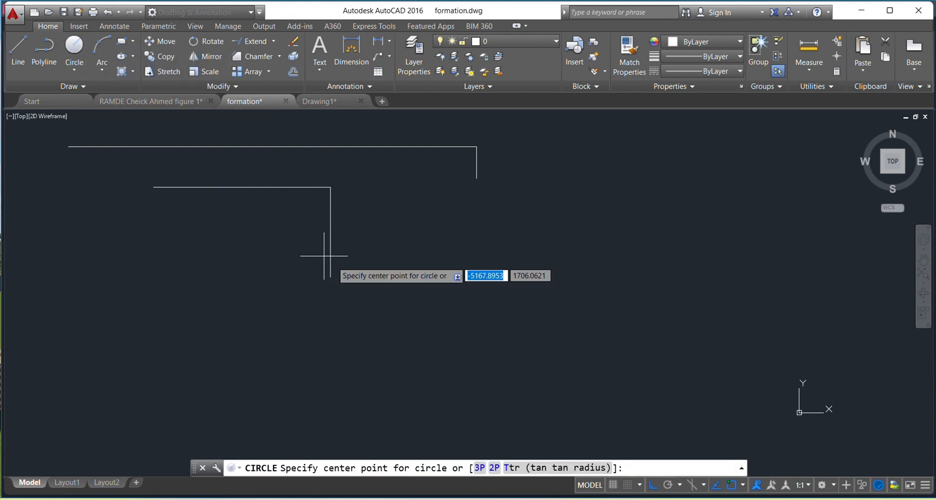
click(378, 198)
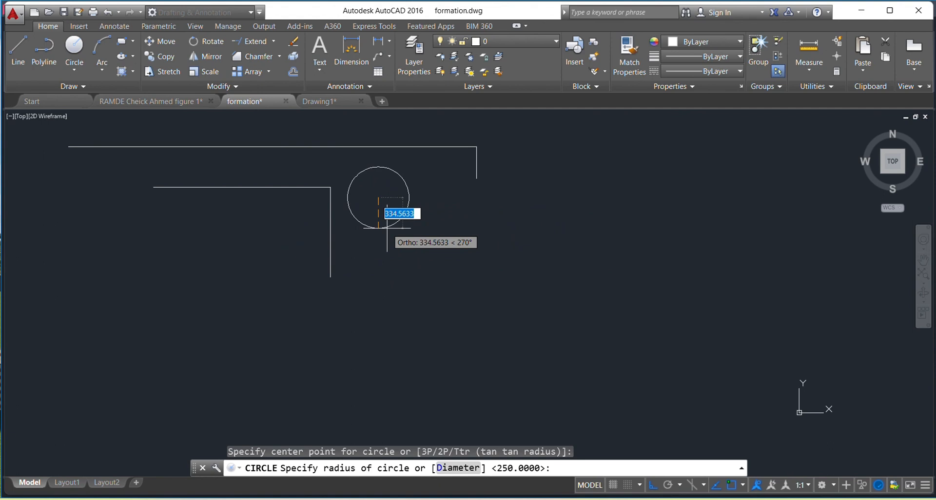
text(300)
key(Return)
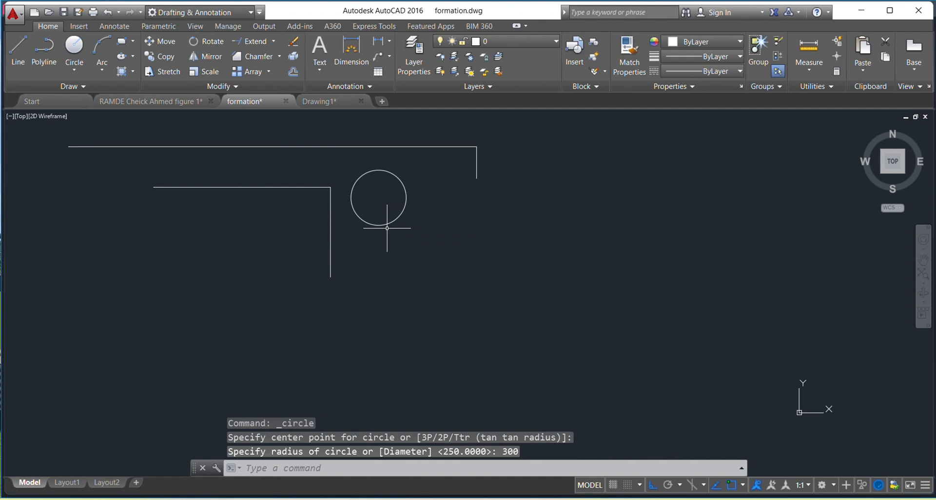
scroll(391, 201, up, 4)
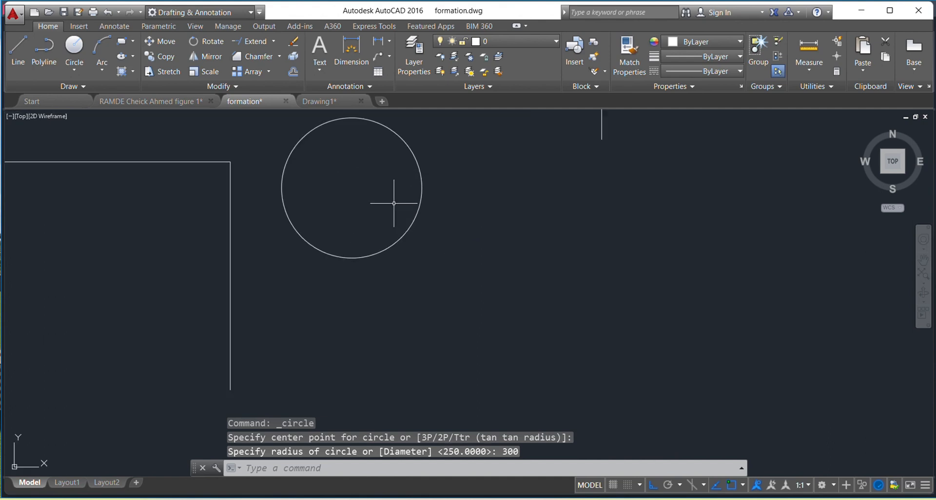
click(412, 227)
scroll(422, 210, down, 5)
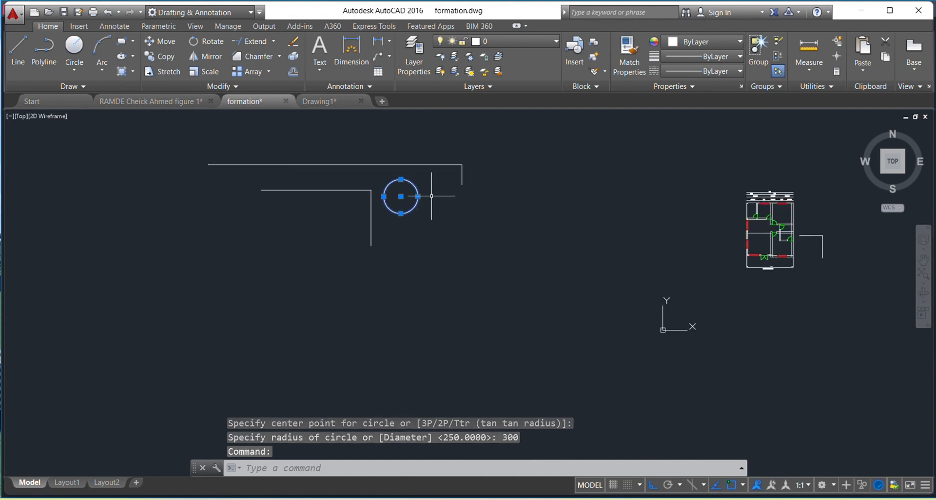
scroll(430, 196, up, 1)
key(Escape)
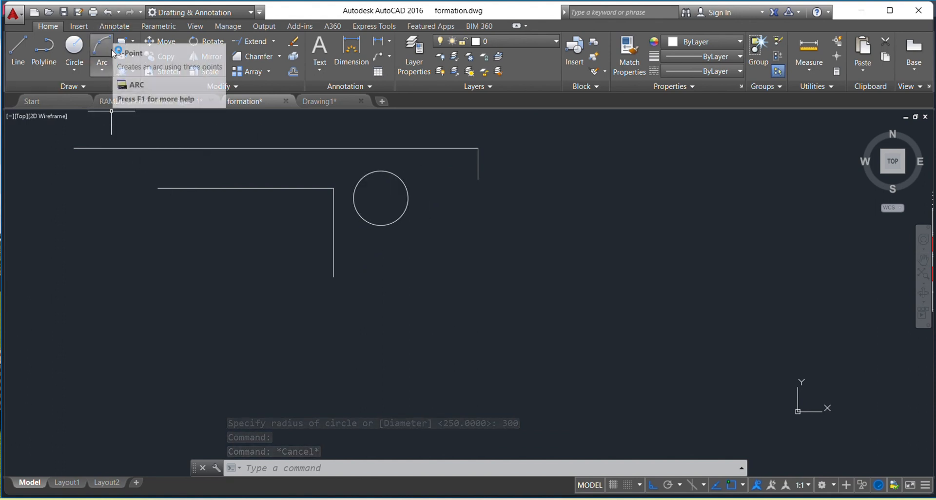
Draw three connected lines below the circle: about 350 units up, a long horizontal one to the right, and about 493 units down
mouse_move(391, 263)
middle_down()
mouse_move(350, 240)
mouse_move(286, 238)
middle_up()
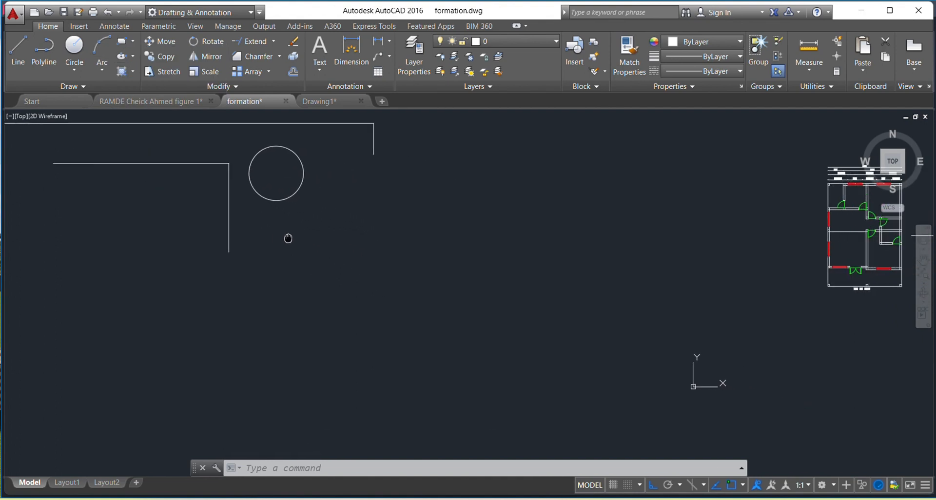
click(18, 49)
click(273, 290)
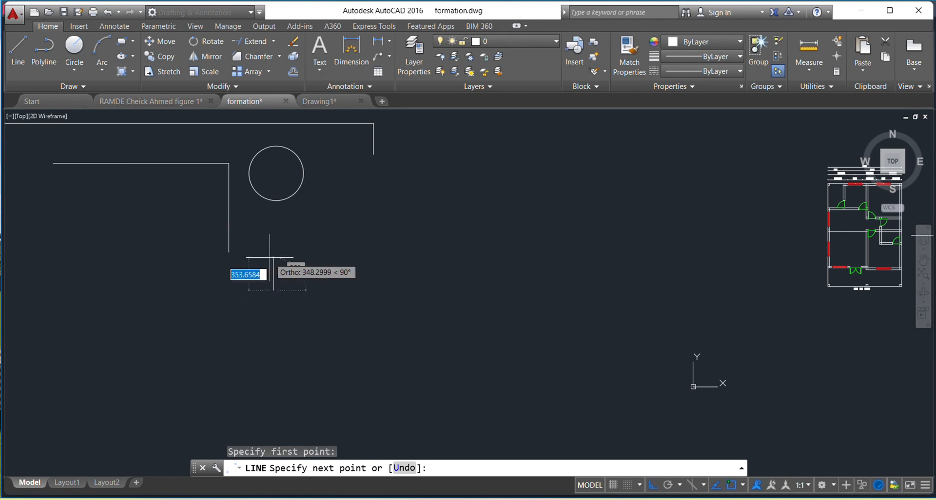
click(273, 256)
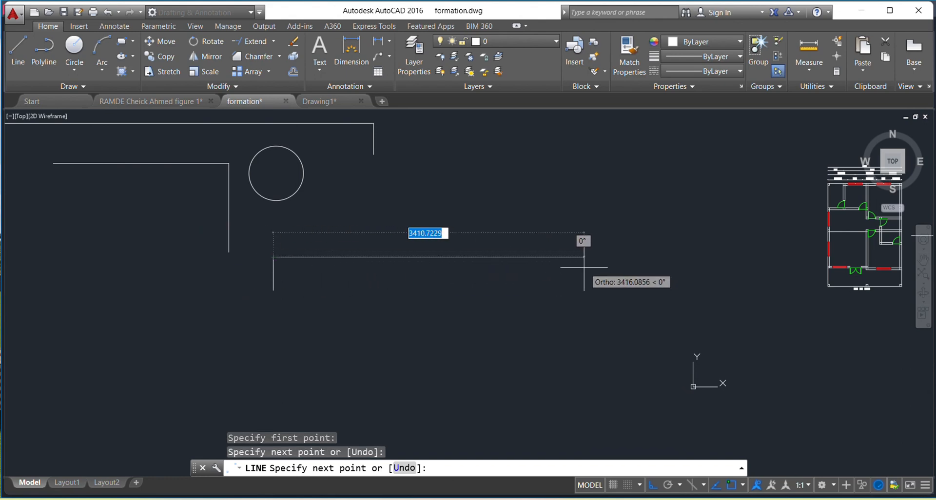
click(570, 261)
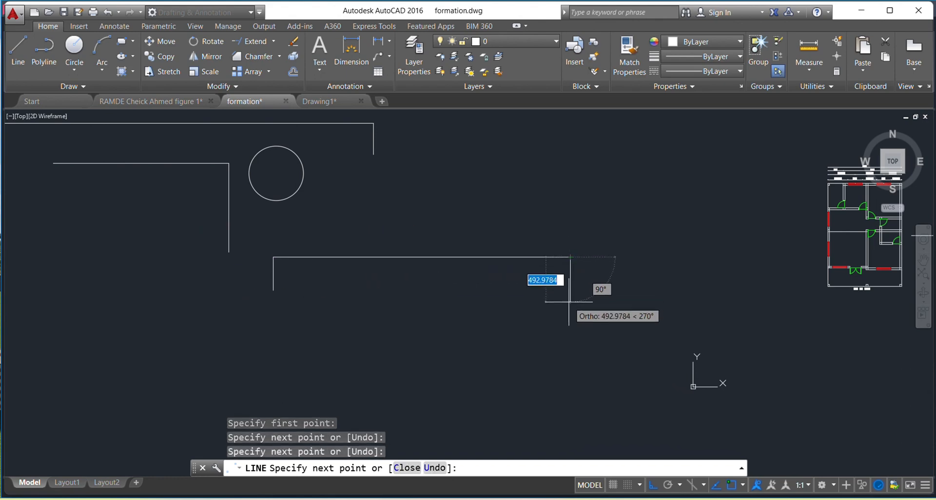
click(569, 302)
key(Escape)
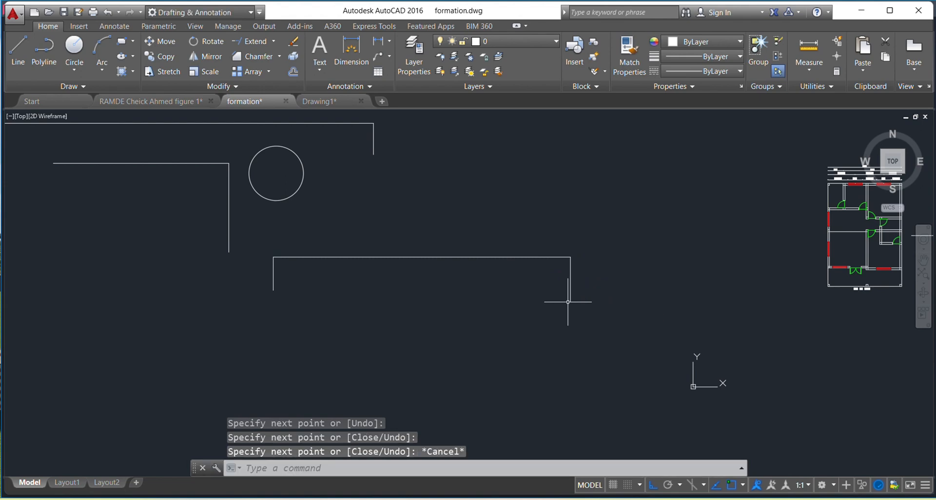
Draw a three-point arc from the left leg's lower end through the horizontal line's midpoint to the right leg's lower end
middle_drag(528, 287, 678, 241)
scroll(662, 225, up, 2)
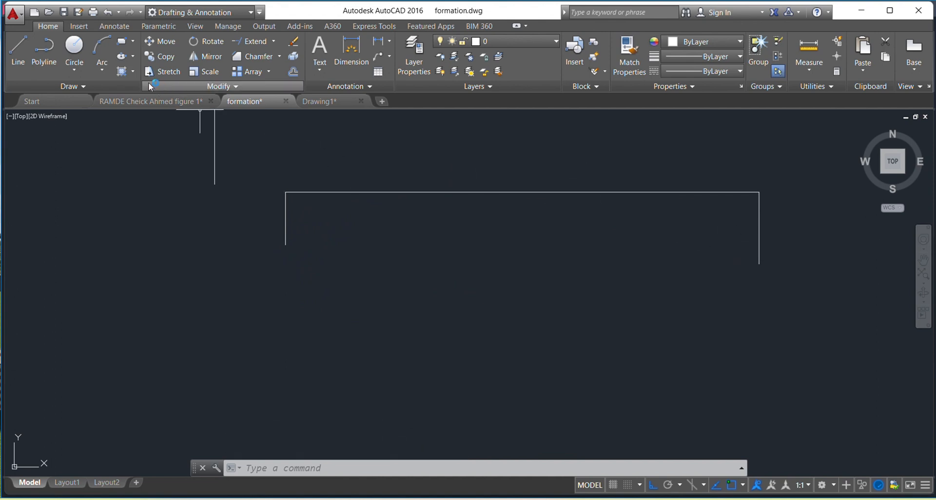
click(102, 49)
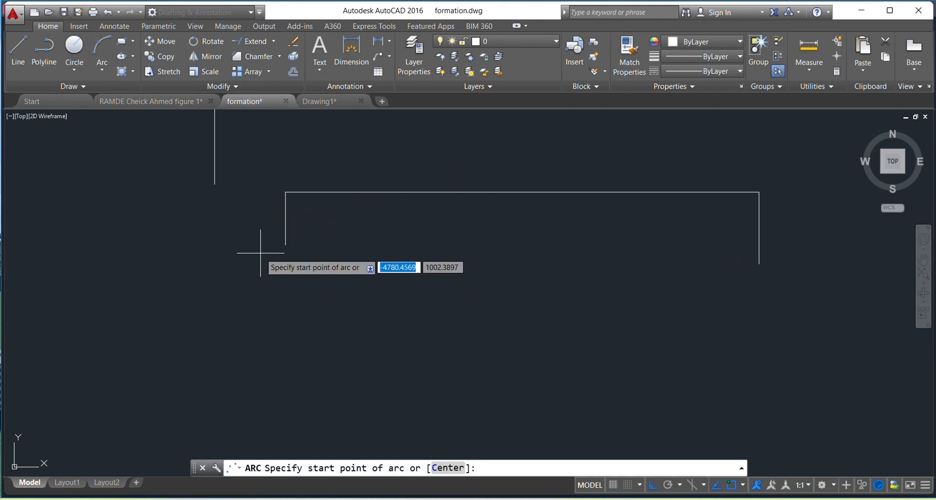
click(285, 245)
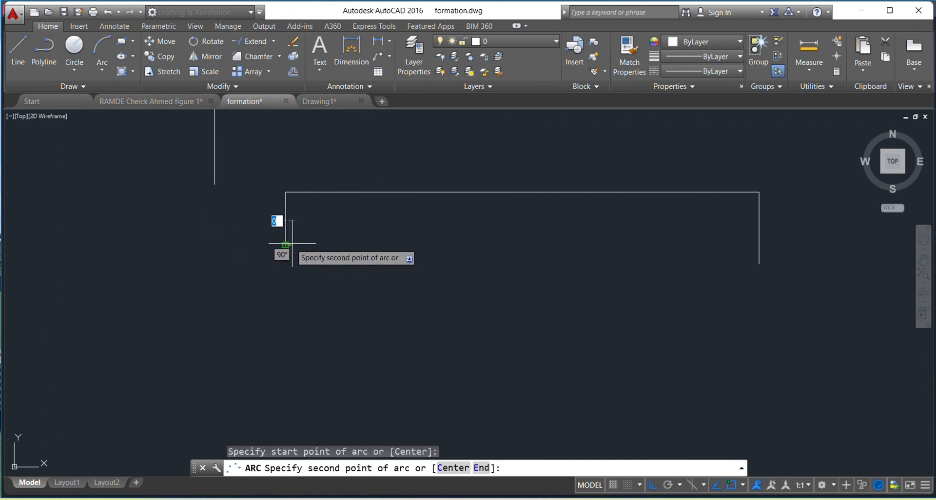
click(522, 191)
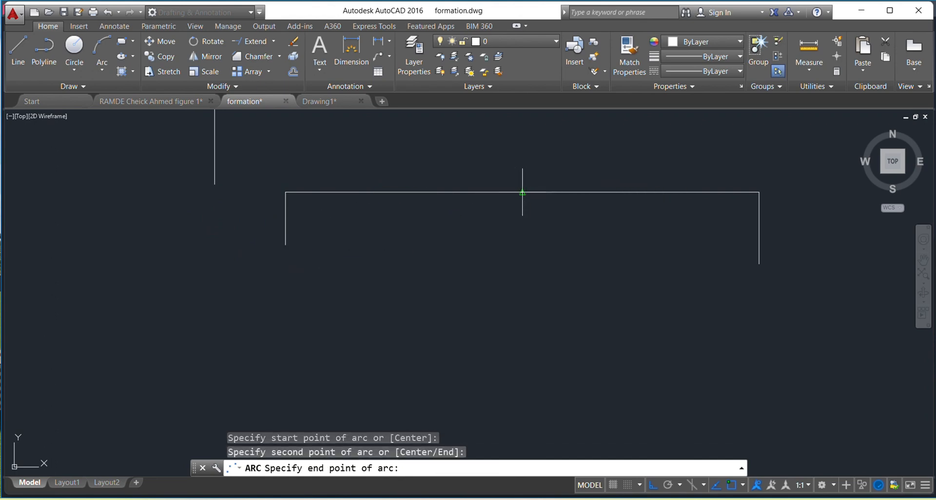
click(758, 264)
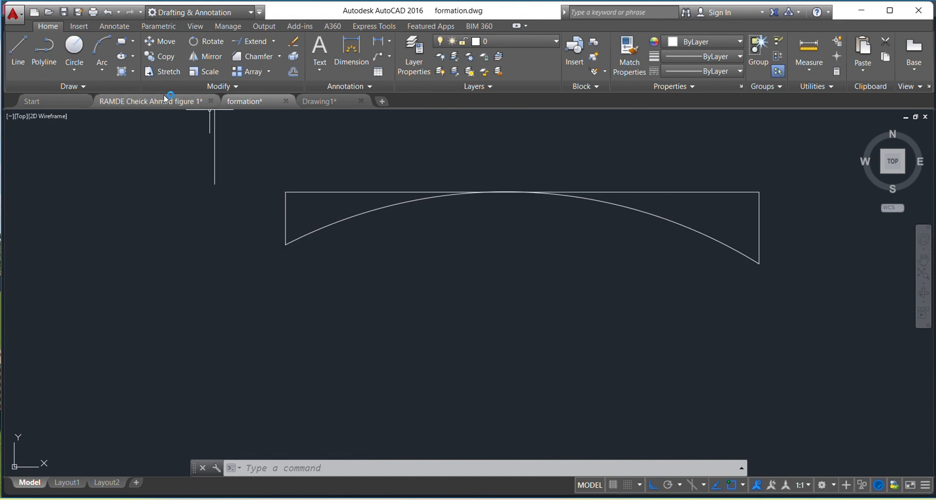
Draw a closed rectangle about 885 units wide from four connected lines, to the left of the arc figure
mouse_move(165, 99)
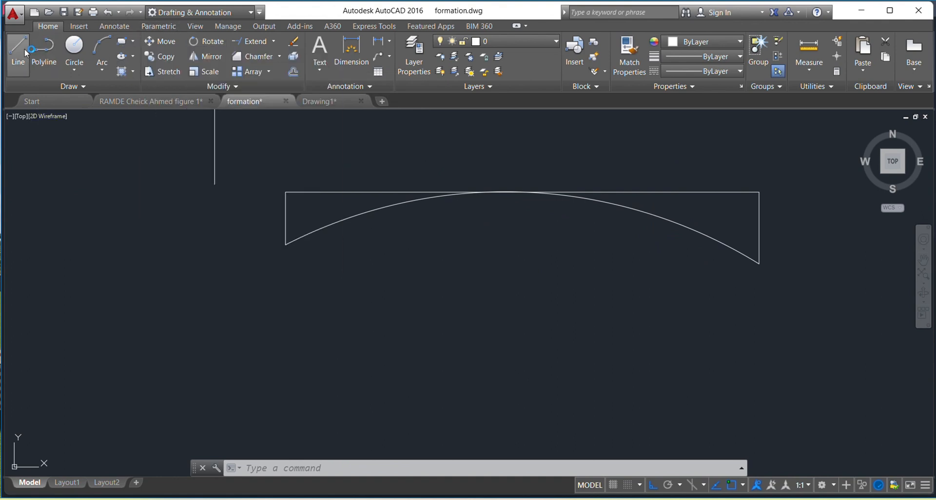
click(24, 48)
click(96, 236)
click(224, 236)
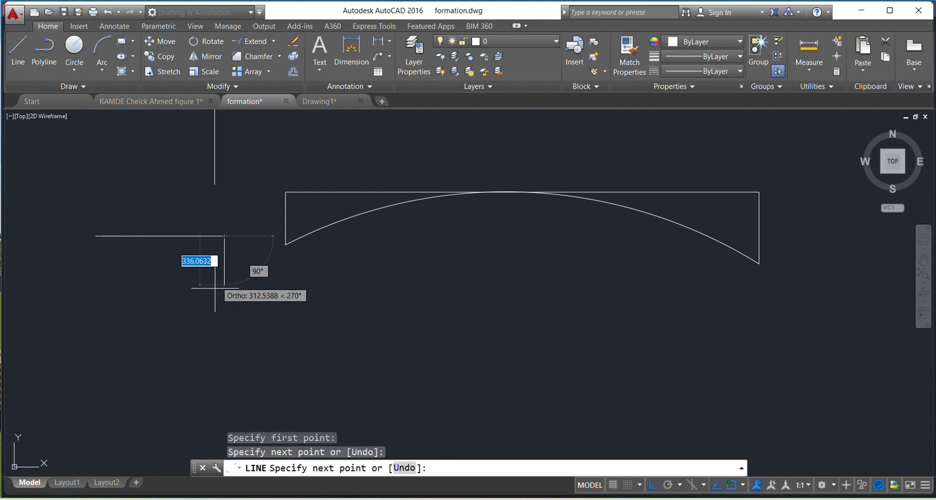
click(225, 301)
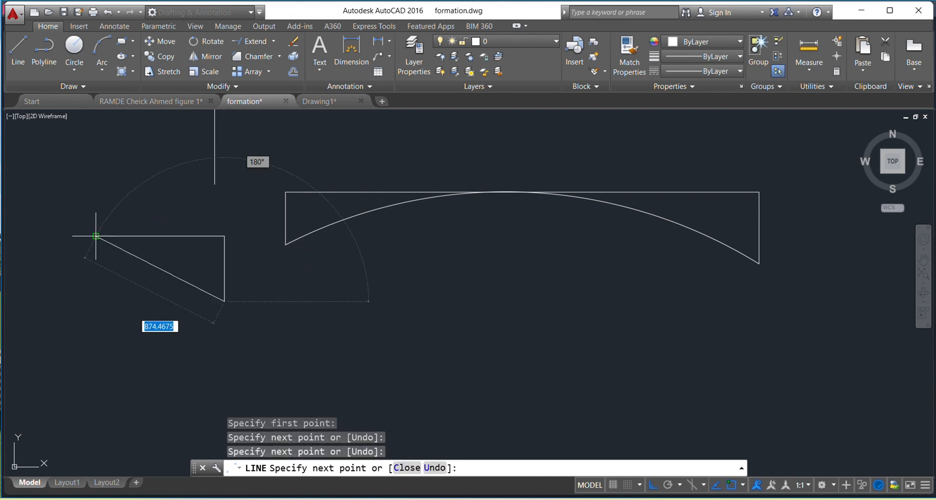
click(96, 301)
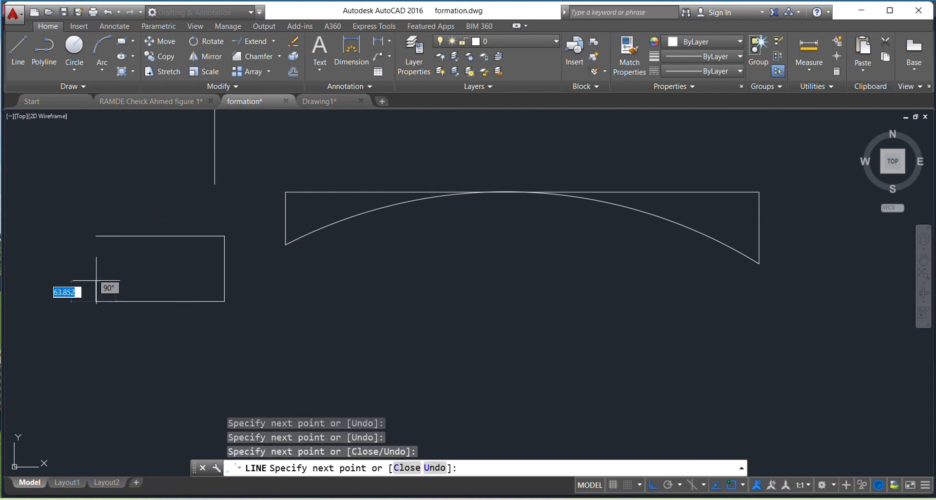
click(96, 236)
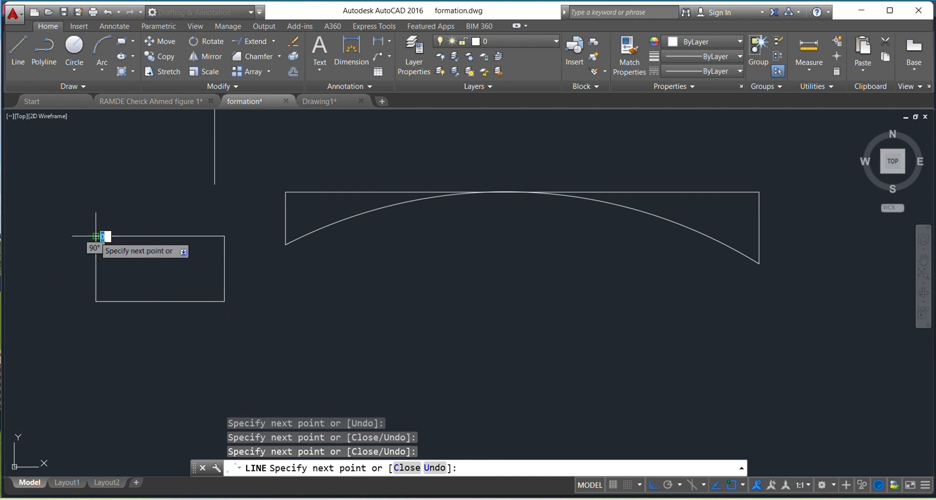
key(Escape)
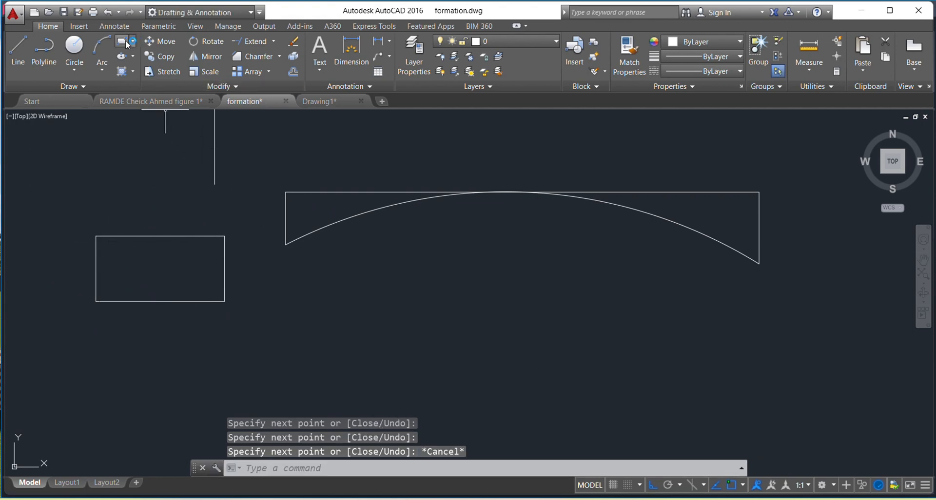
Draw a rectangle 500 wide and 600 high to the right of the circle
click(126, 42)
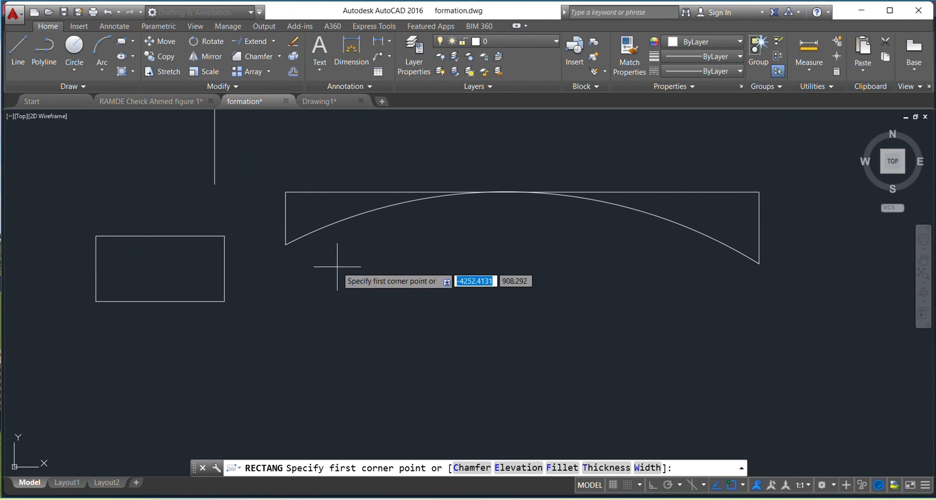
mouse_move(351, 227)
middle_down()
mouse_move(335, 303)
mouse_move(363, 324)
middle_up()
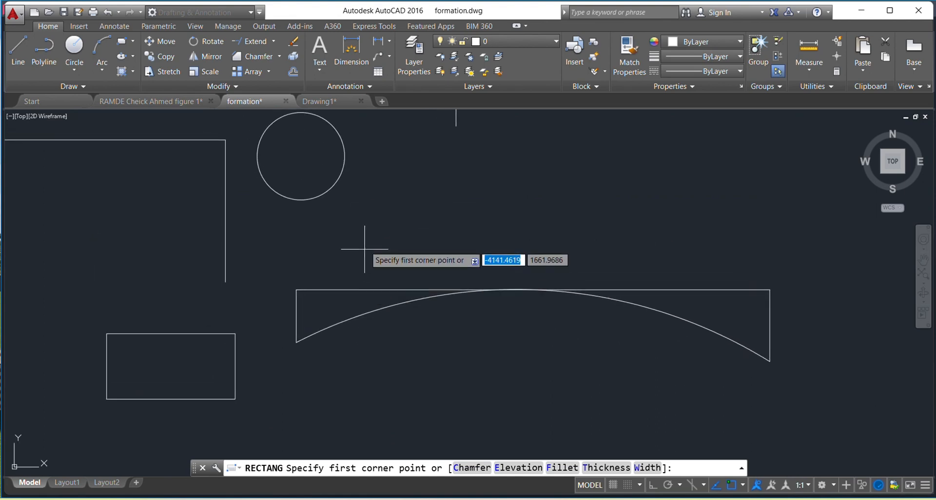
click(378, 198)
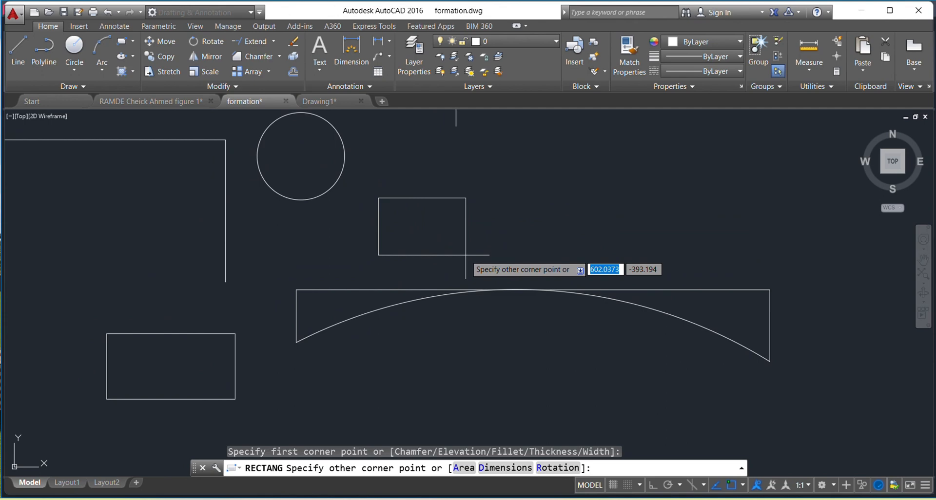
text(500)
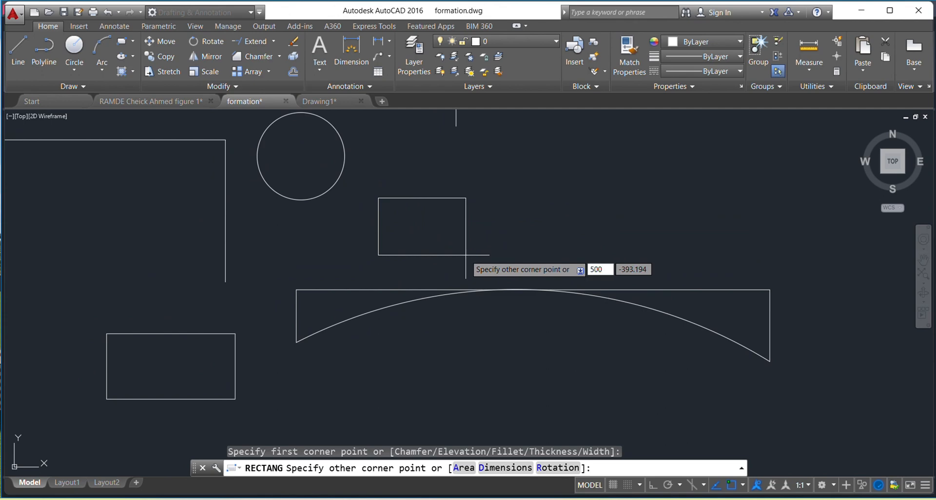
key(Tab)
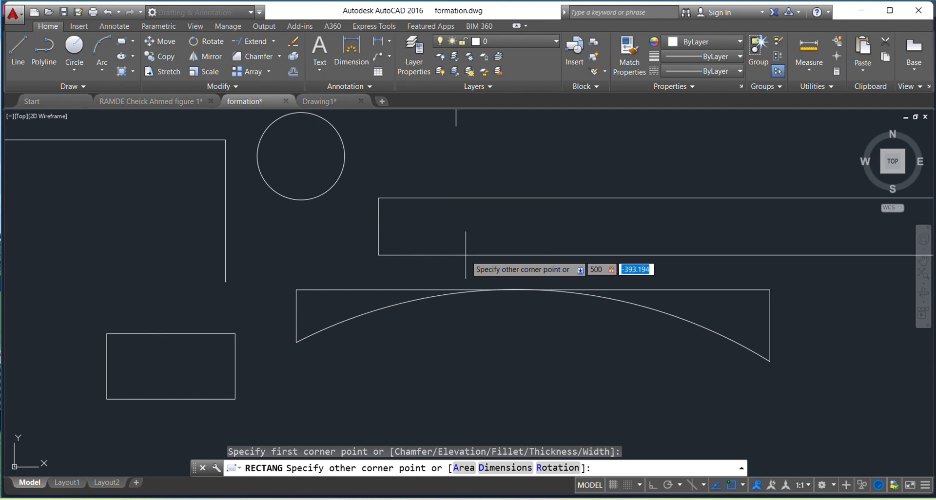
text(600)
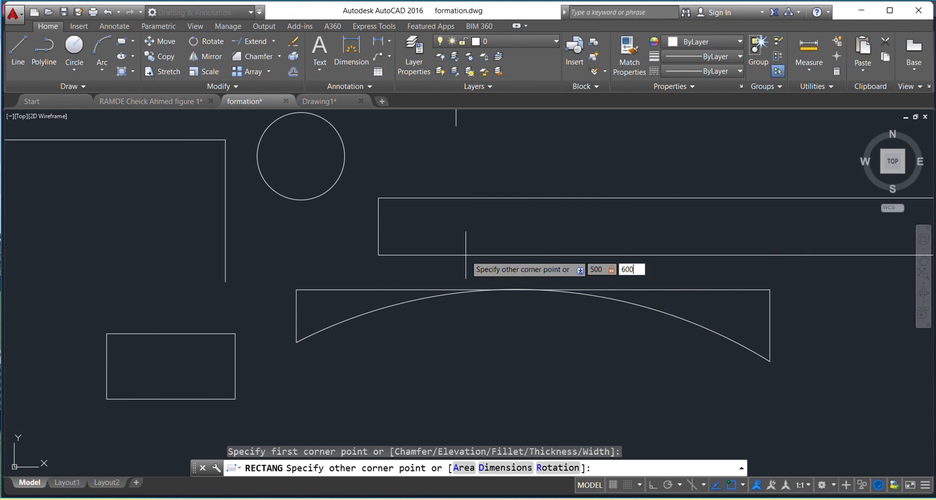
key(Return)
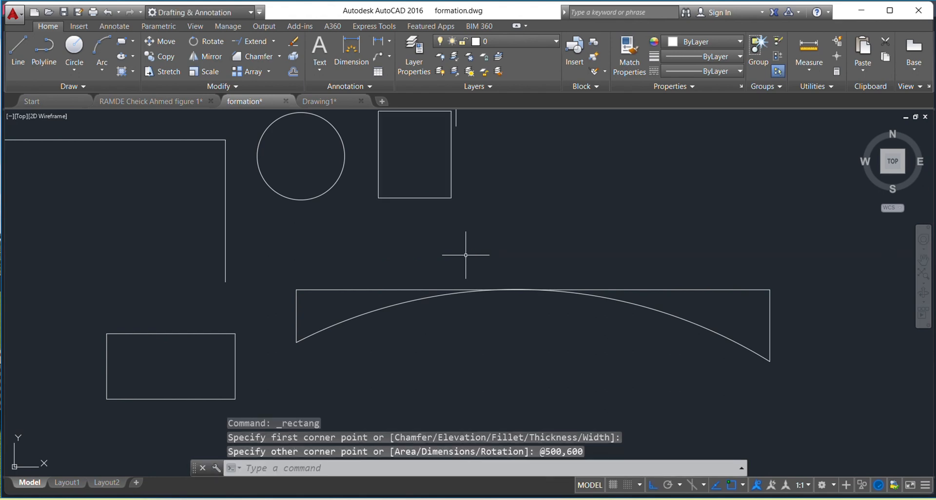
Hatch the 500 by 600 rectangle with the SOLID pattern in colour 0,0,0
middle_drag(454, 219, 465, 261)
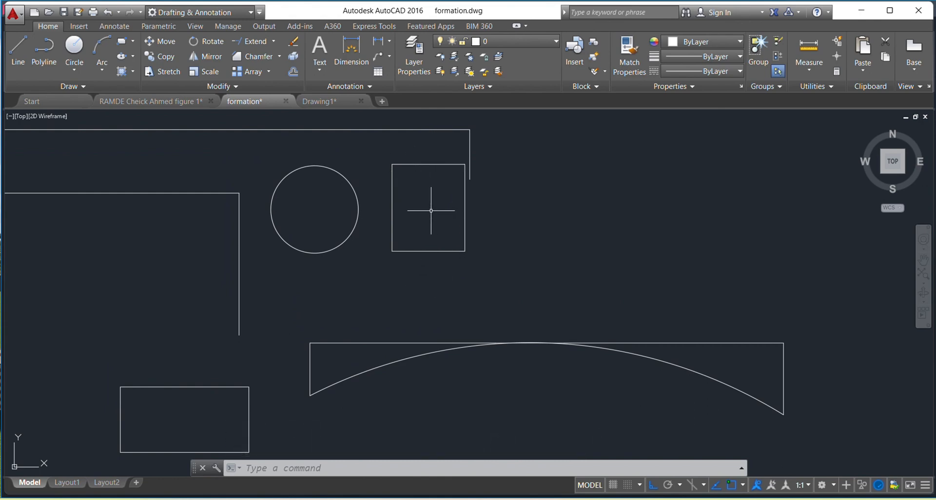
click(121, 71)
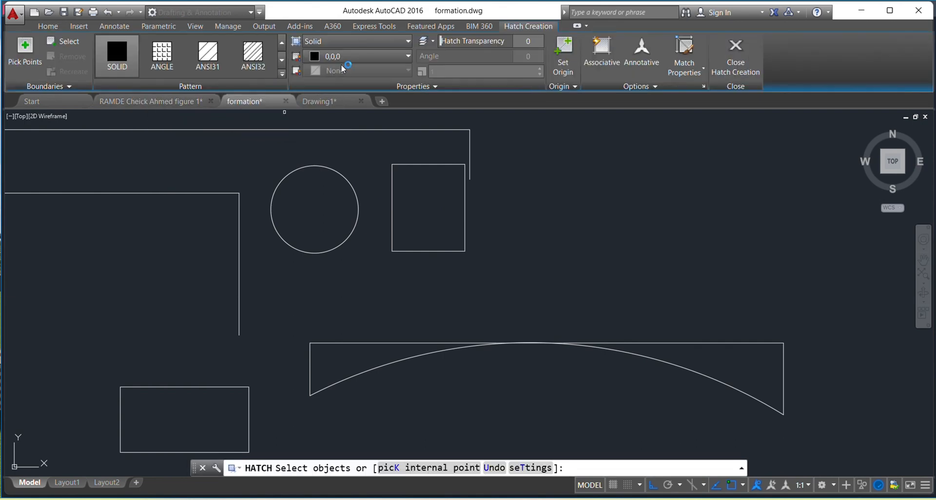
scroll(255, 58, down, 2)
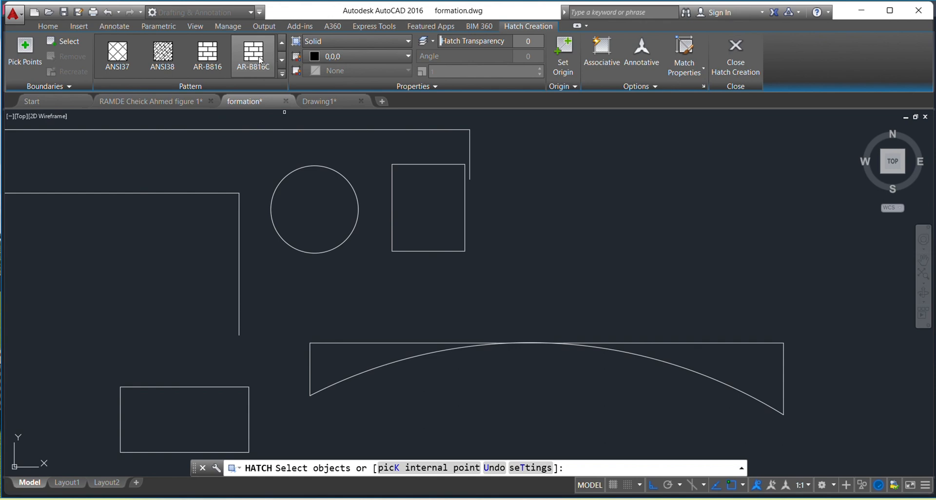
scroll(255, 59, up, 3)
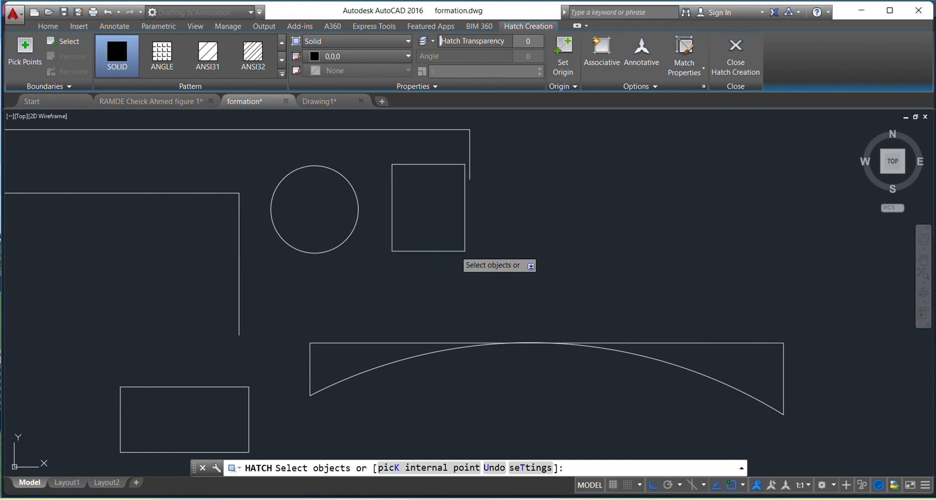
click(455, 250)
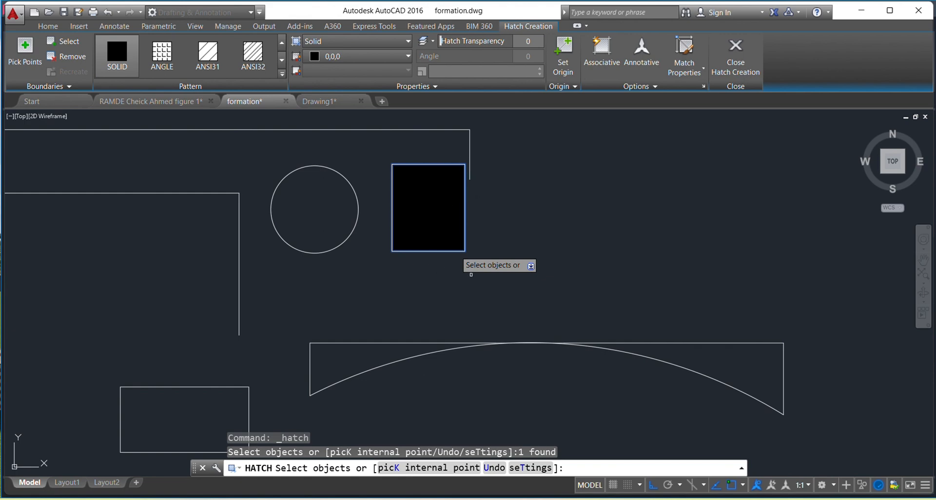
key(Escape)
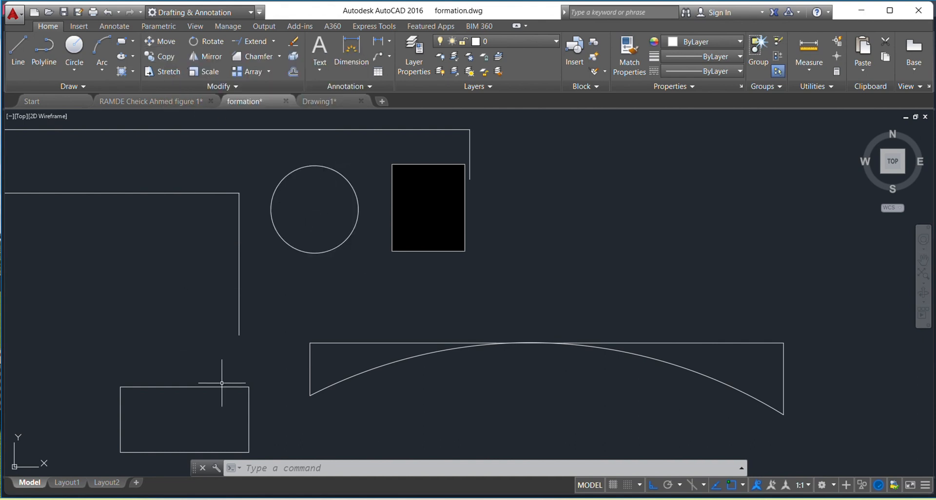
Try a crossing selection at the arc figure's right end and a window selection around the whole figure, cancelling each
middle_drag(222, 383, 328, 231)
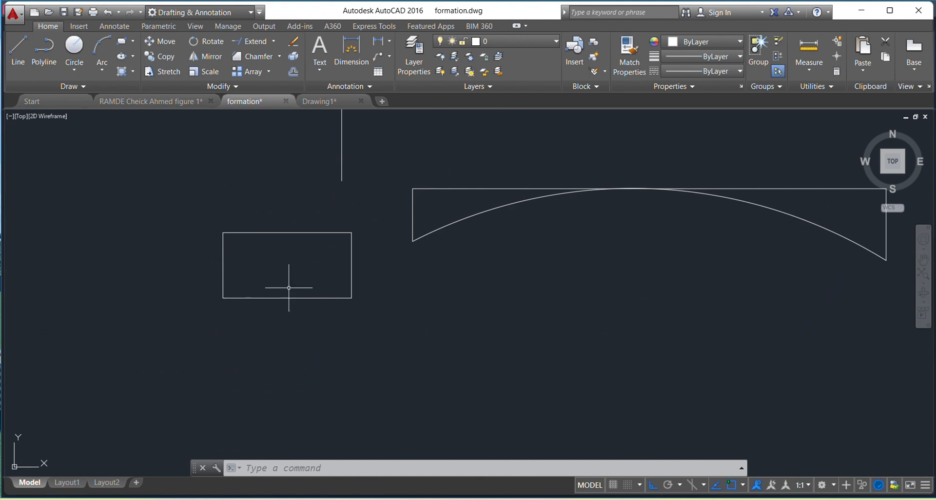
scroll(389, 207, down, 4)
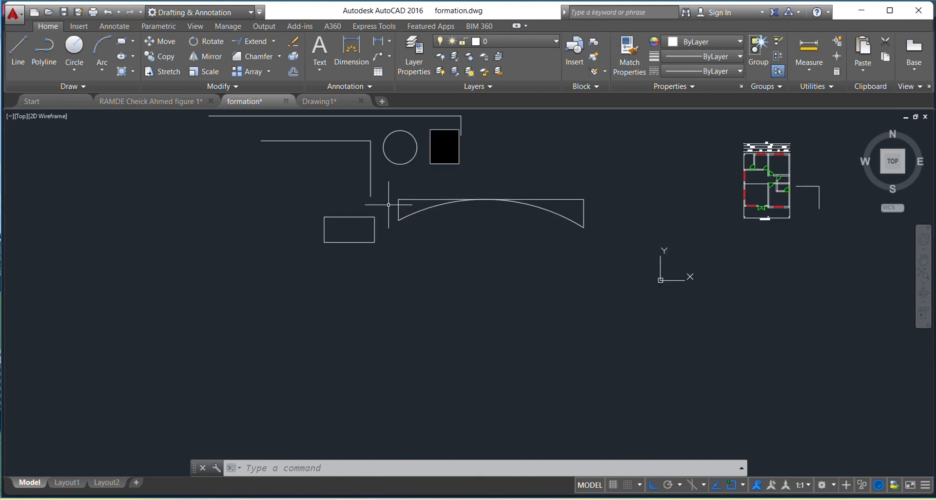
mouse_move(382, 189)
middle_down()
mouse_move(344, 188)
mouse_move(274, 234)
middle_up()
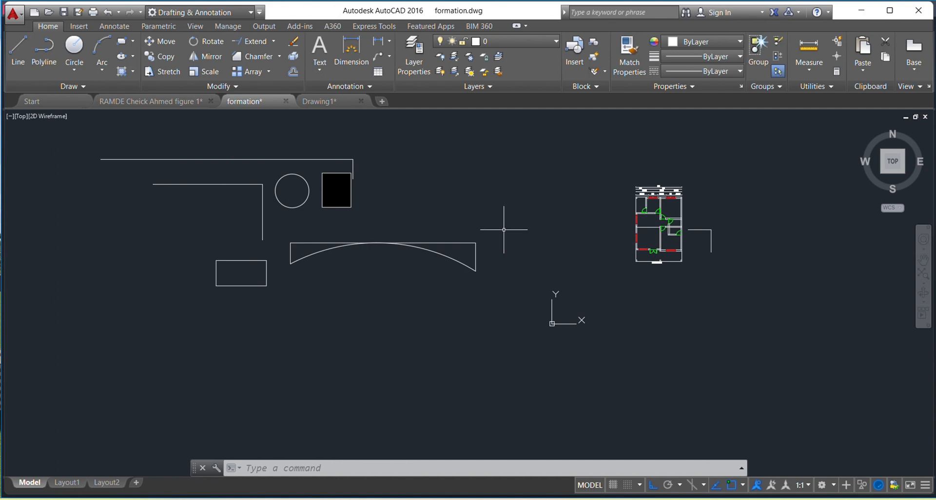
scroll(503, 229, up, 2)
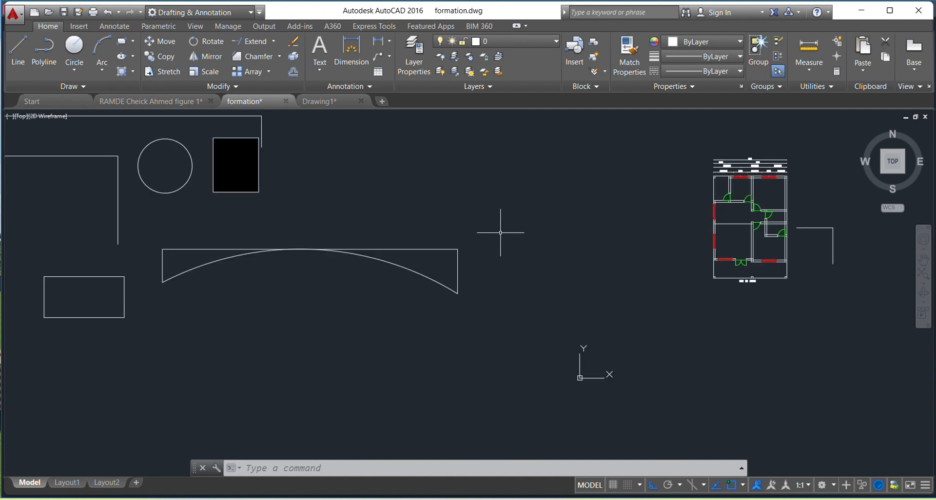
click(497, 218)
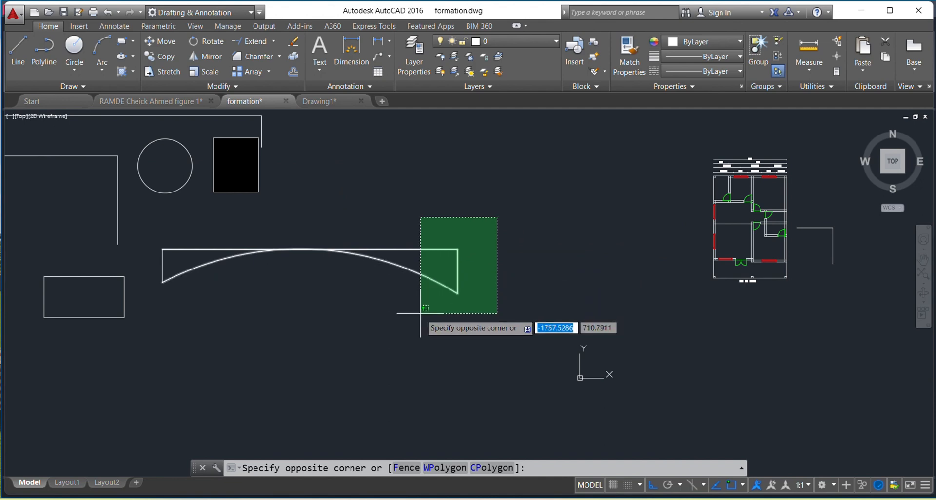
key(Escape)
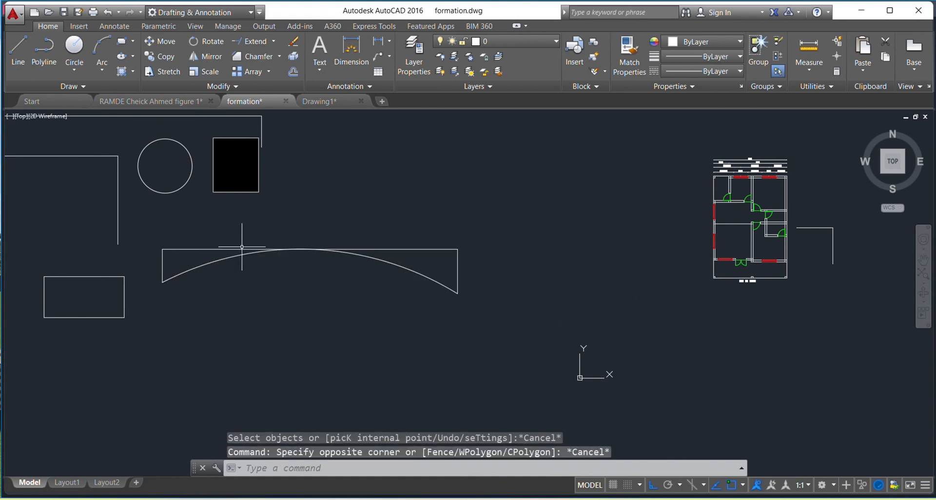
click(154, 224)
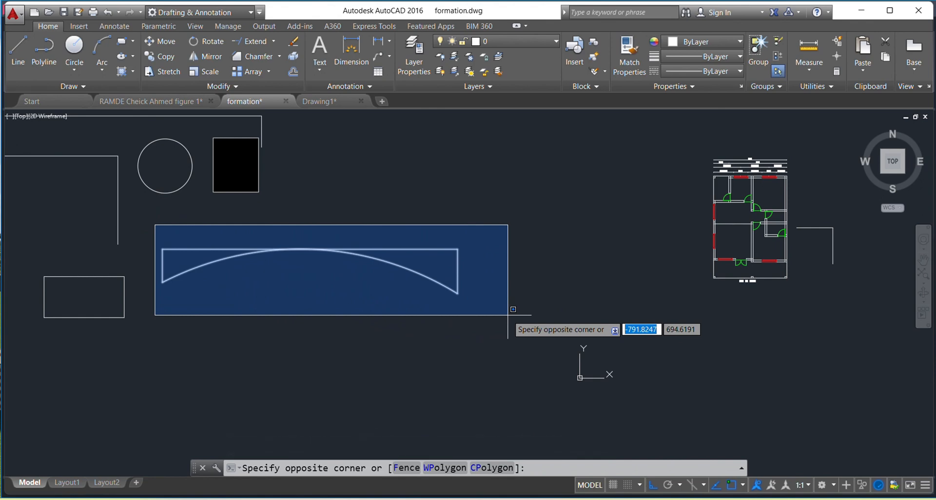
click(472, 312)
key(Escape)
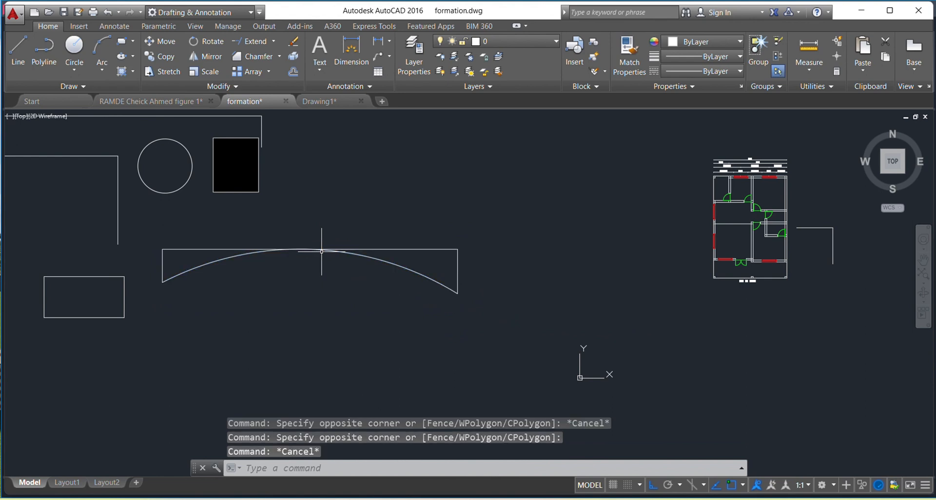
Move the rectangle left of the arc figure straight down by about 798 units
middle_drag(241, 271, 317, 223)
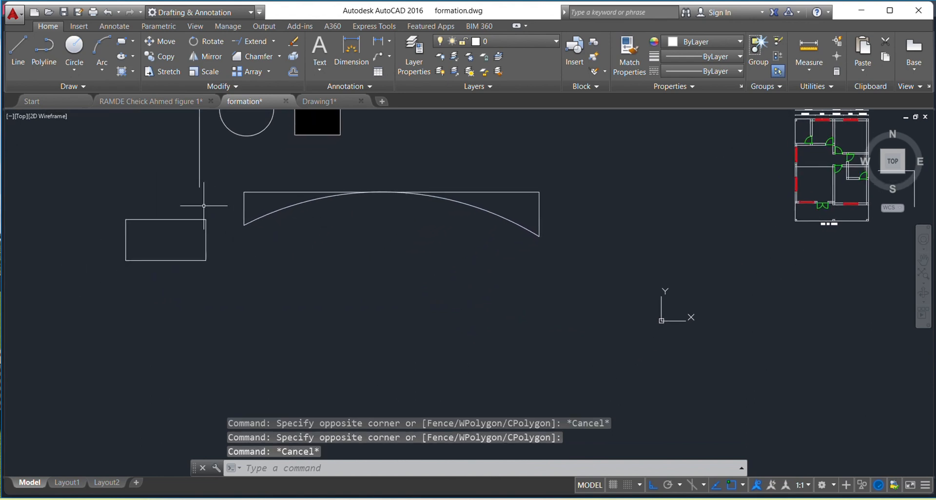
click(220, 206)
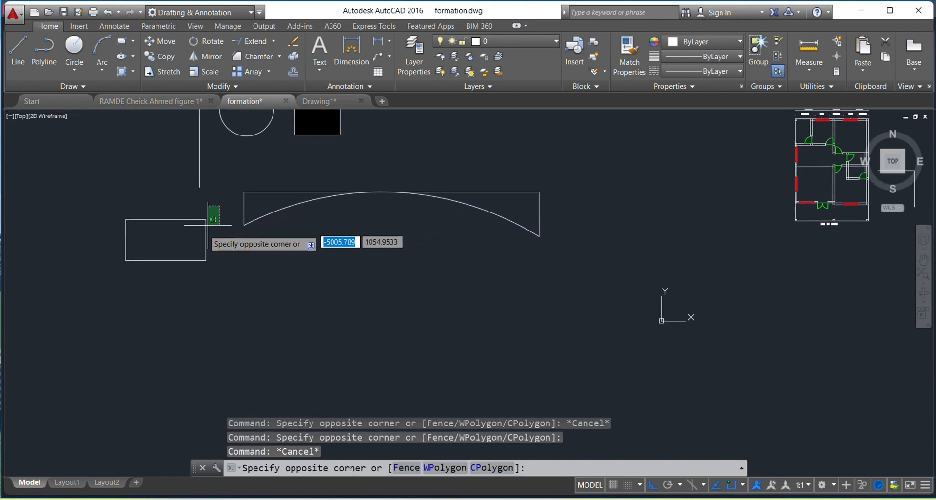
click(109, 269)
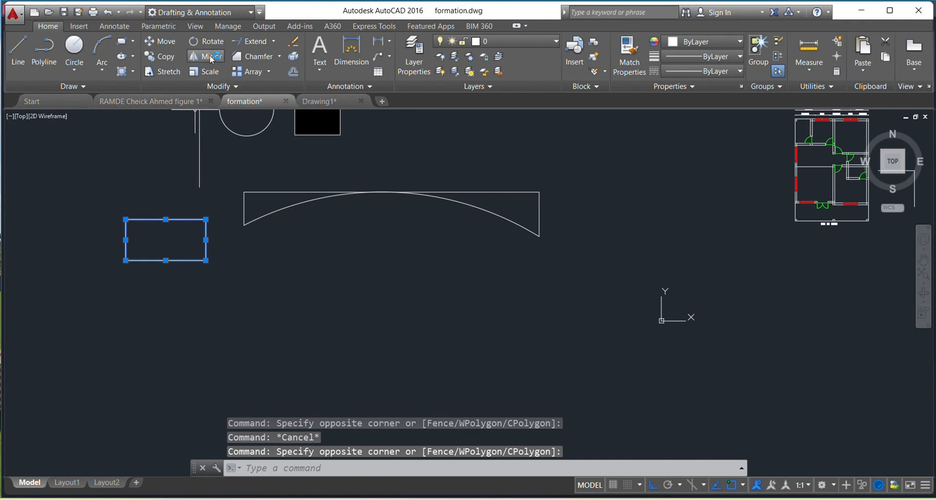
click(170, 43)
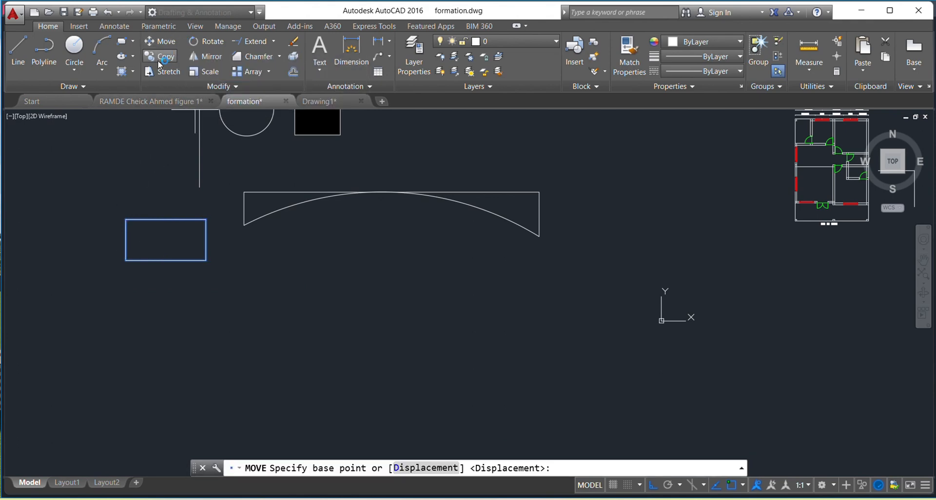
click(95, 206)
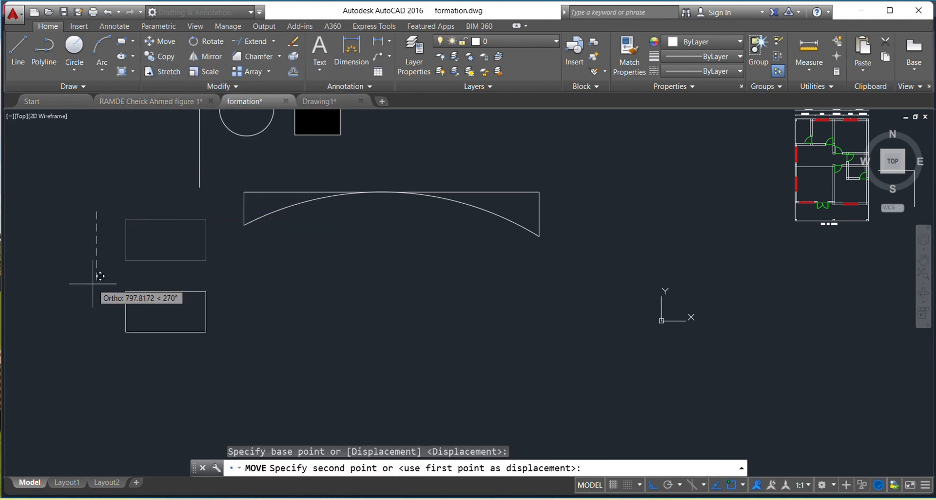
click(97, 283)
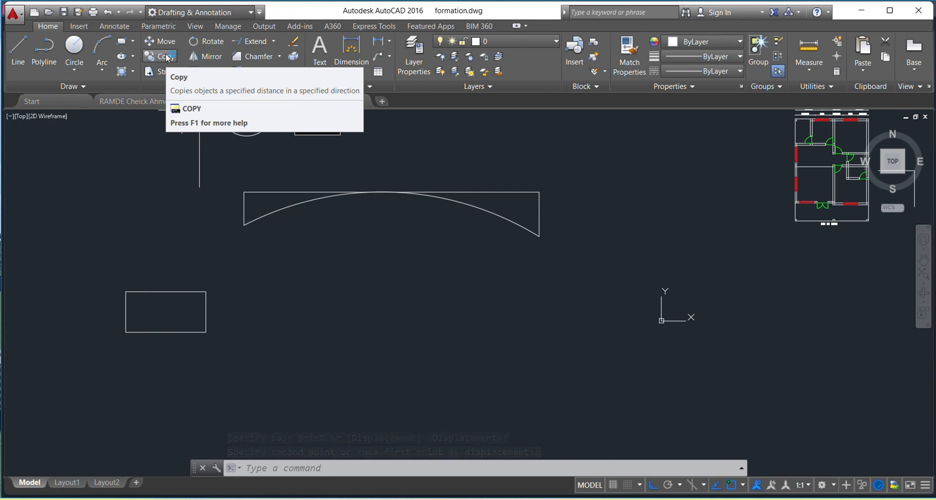
Copy the moved rectangle four times in a horizontal row to its right, the first copy about 1079 units away
click(224, 273)
click(102, 349)
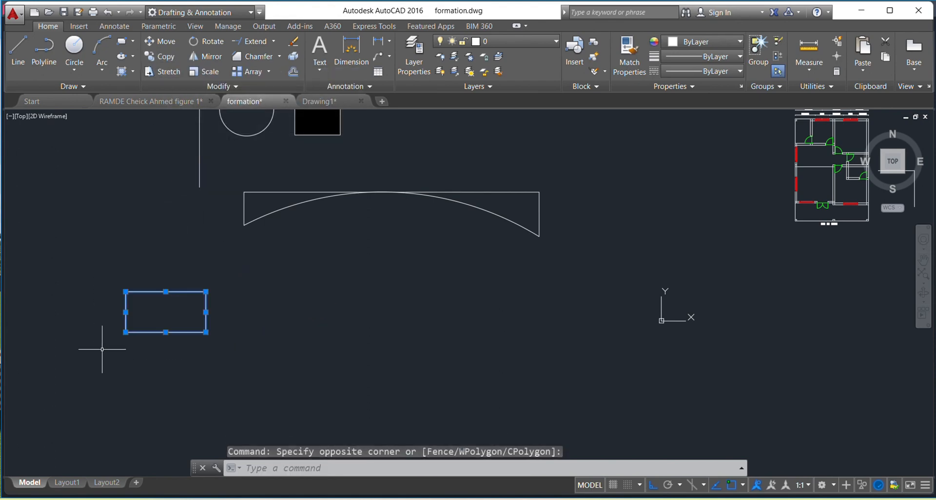
click(161, 56)
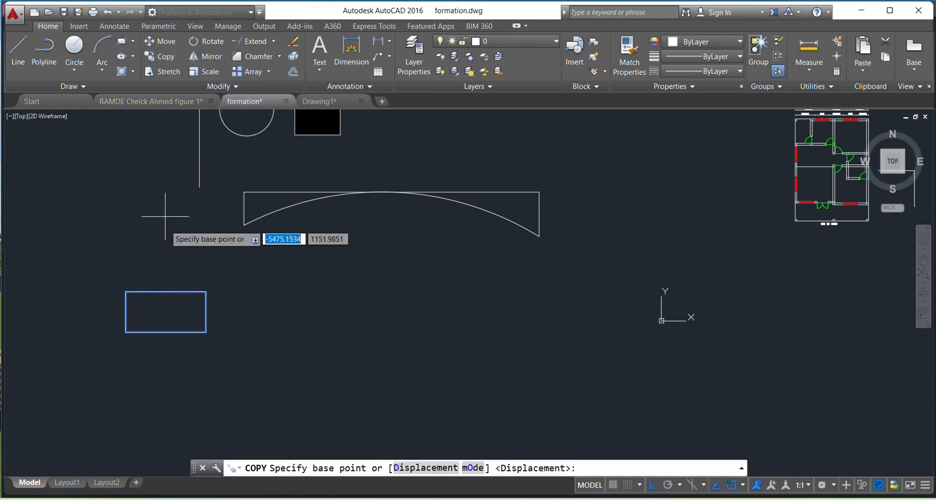
click(166, 256)
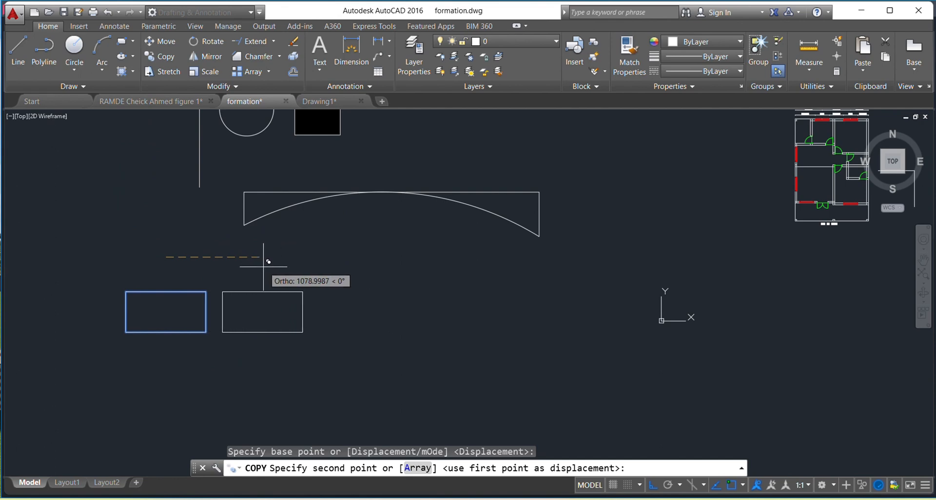
click(263, 267)
click(355, 267)
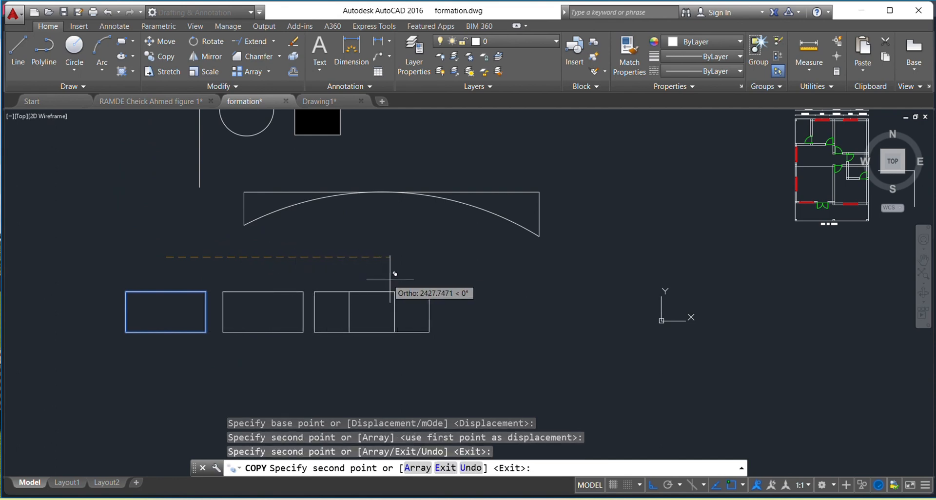
click(456, 280)
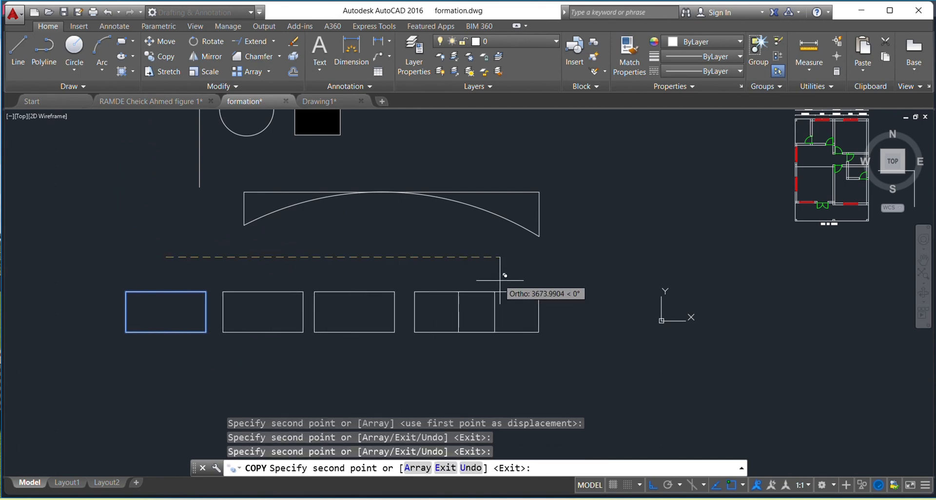
click(550, 280)
key(Escape)
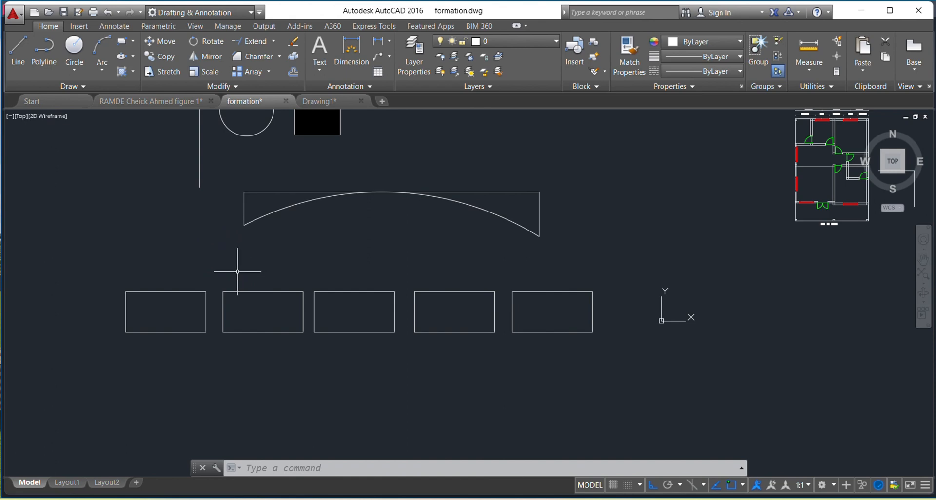
Rotate the leftmost rectangle of the row by 270° about a point just above its upper-right corner
scroll(237, 272, up, 2)
click(205, 272)
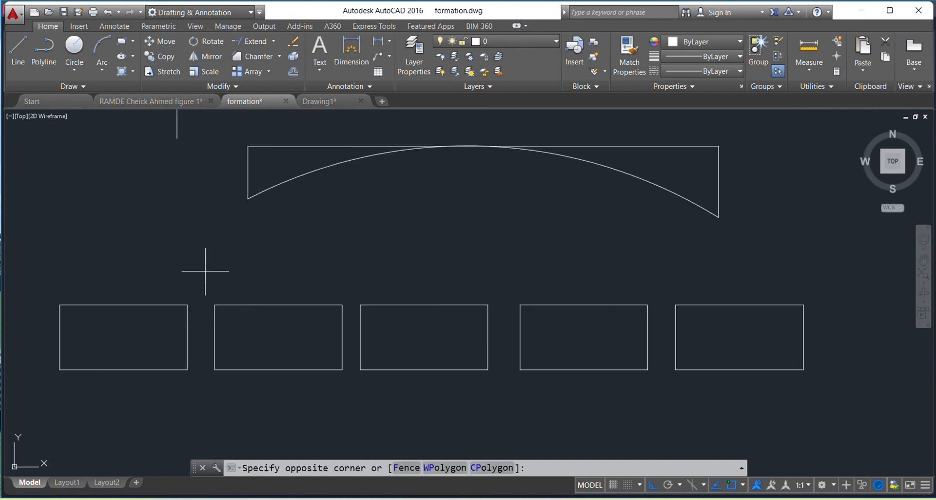
click(38, 402)
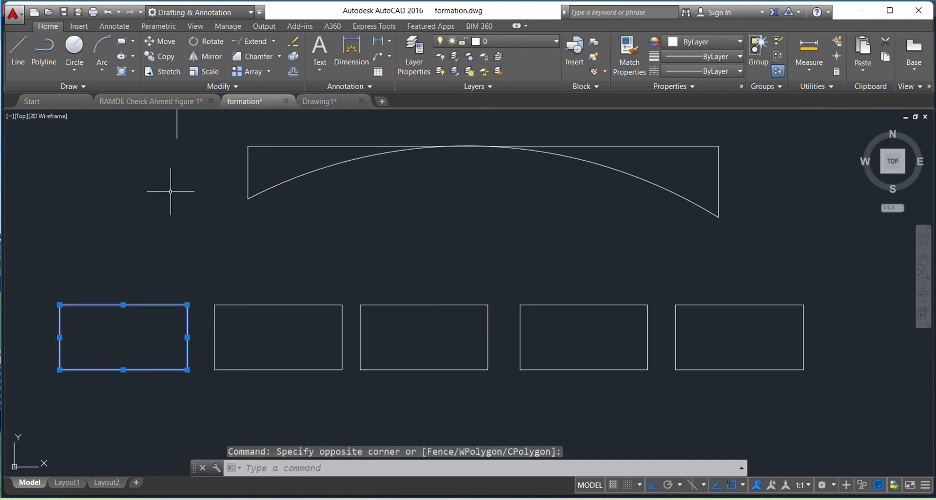
click(206, 42)
click(197, 280)
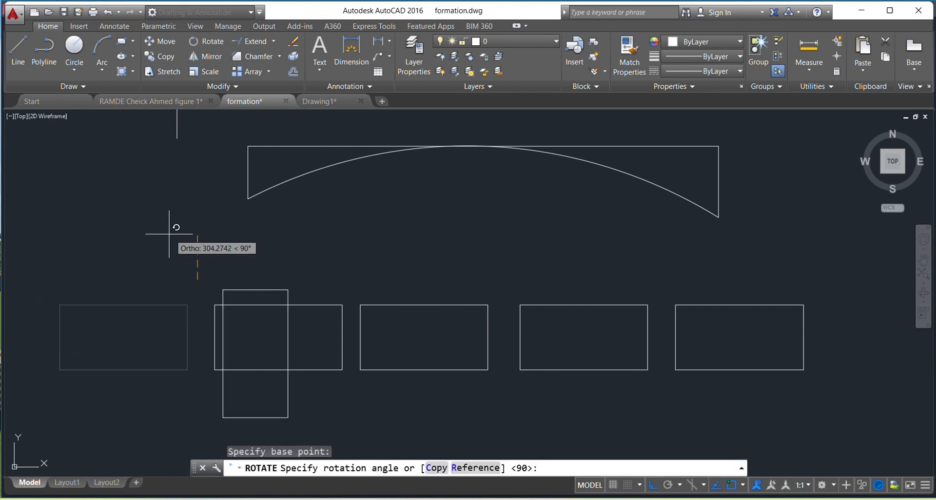
click(220, 387)
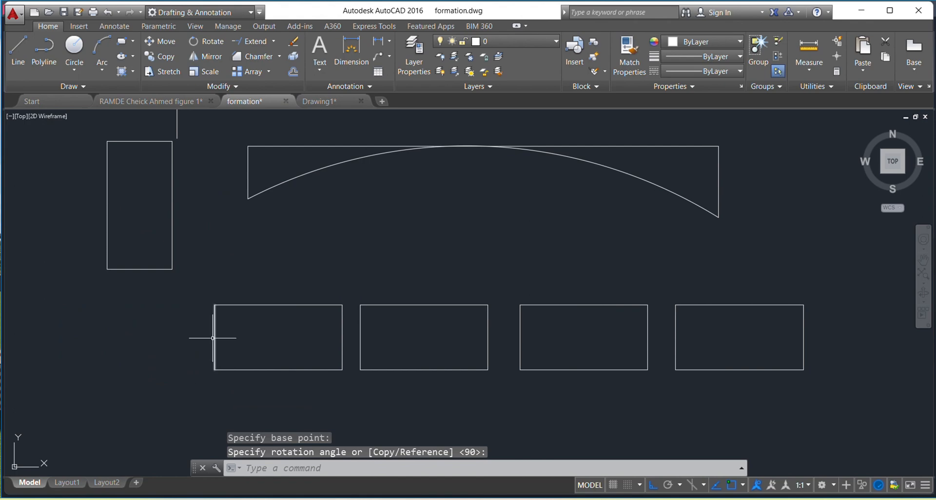
Move the upright rectangle straight down so its top sits slightly above the row of horizontal rectangles
scroll(318, 230, down, 4)
scroll(319, 231, up, 4)
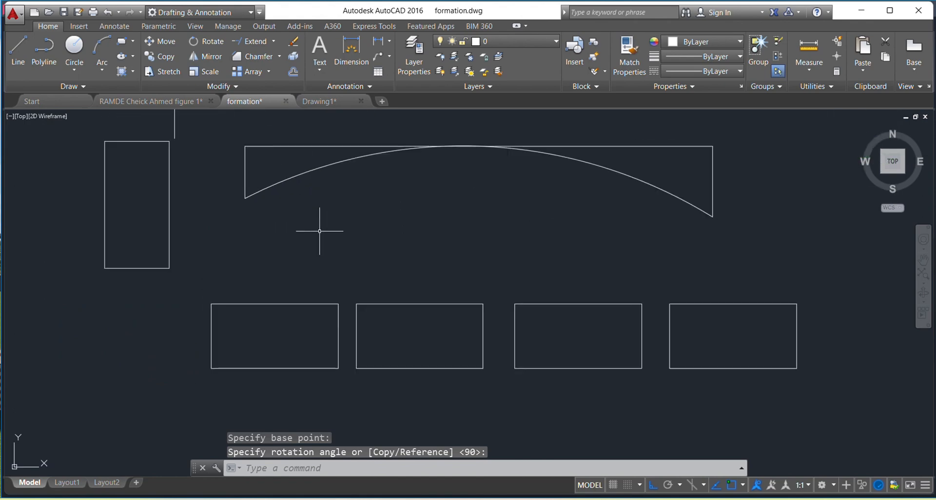
mouse_move(320, 232)
middle_down()
mouse_move(303, 230)
mouse_move(393, 221)
middle_up()
scroll(303, 230, down, 2)
scroll(385, 223, down, 3)
scroll(404, 215, up, 4)
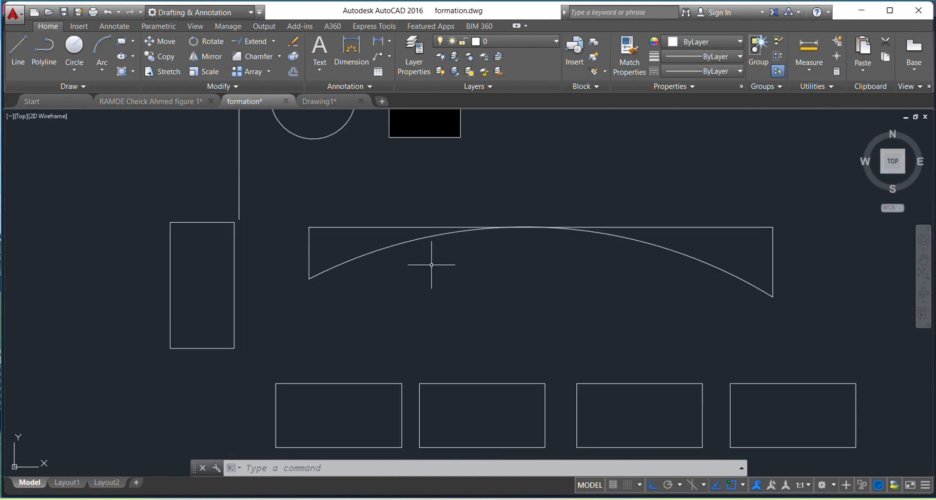
click(235, 208)
click(135, 379)
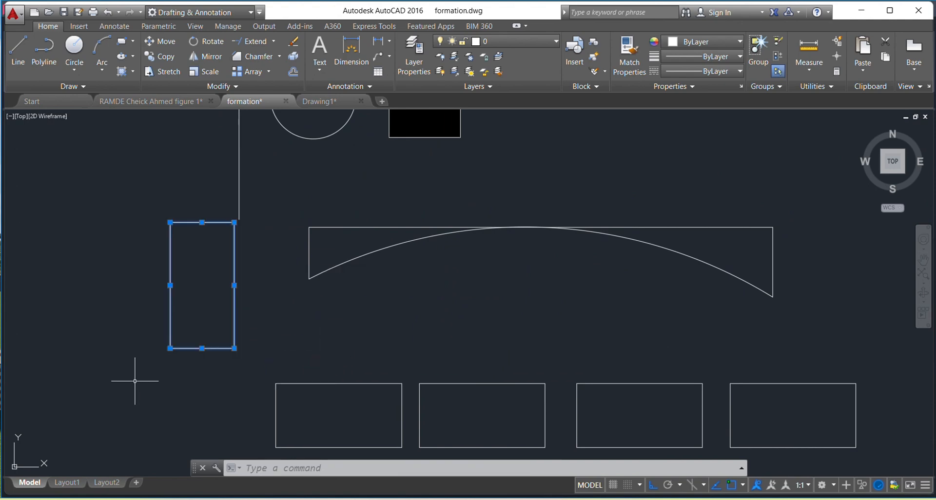
click(160, 42)
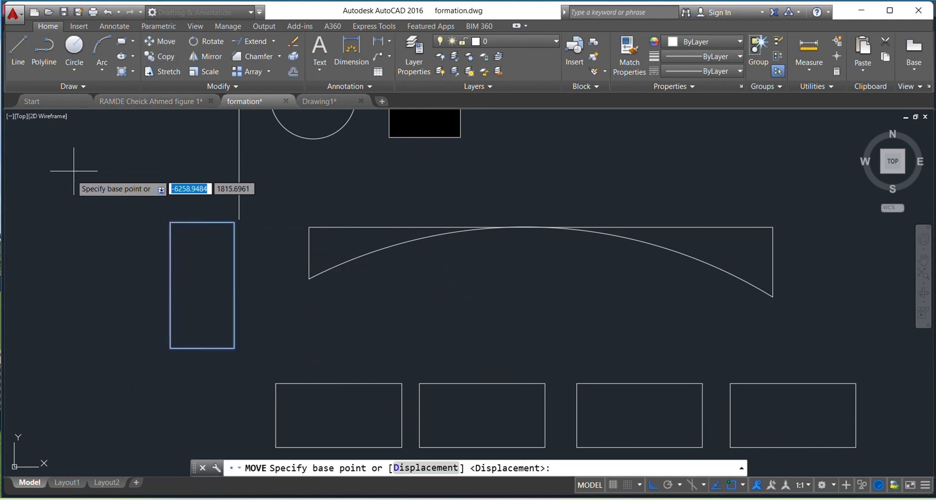
click(68, 189)
click(73, 323)
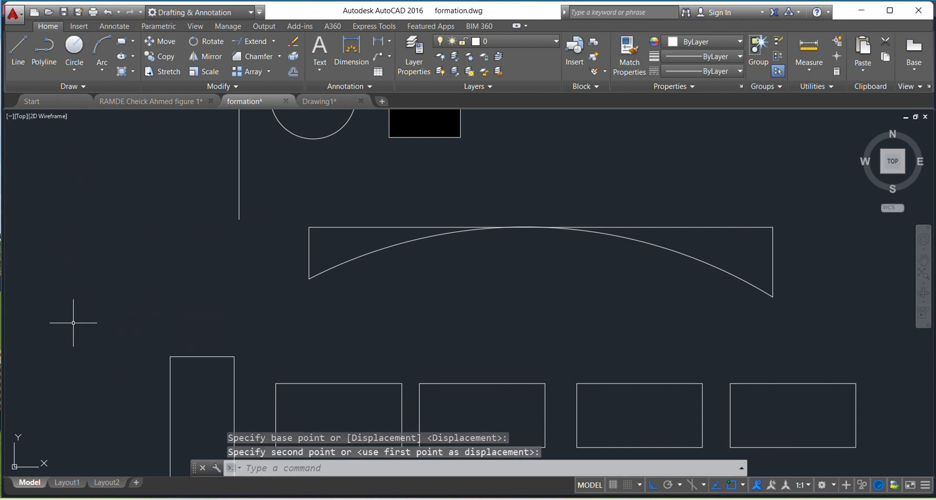
key(Escape)
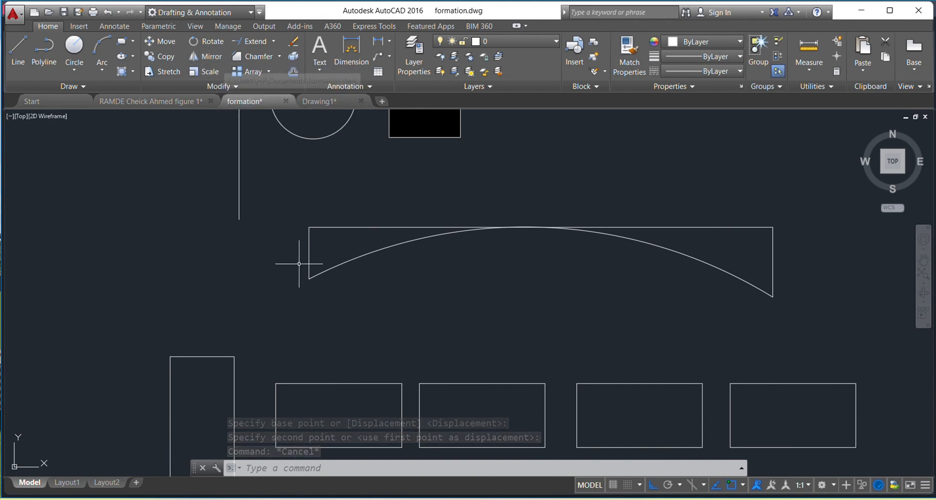
Mirror the whole arc figure about a vertical line through its upper-left corner, erasing the source objects
drag(808, 215, 578, 321)
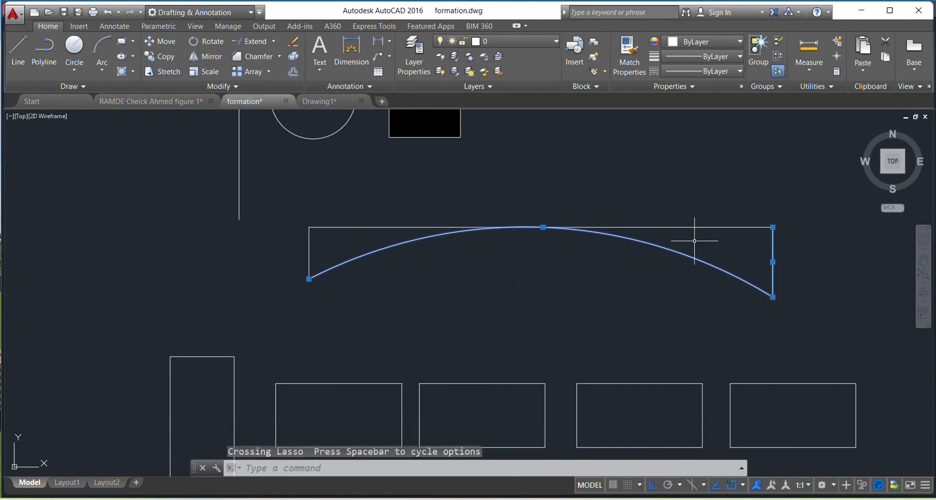
click(793, 204)
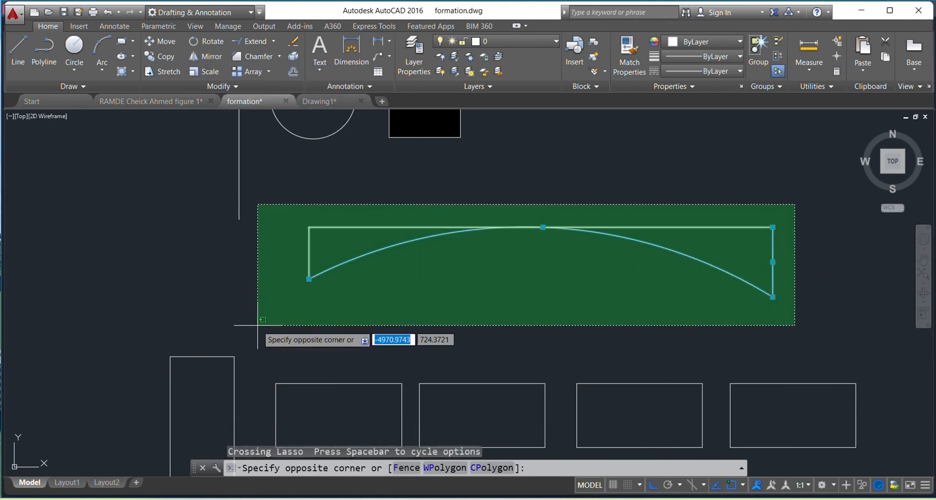
click(300, 305)
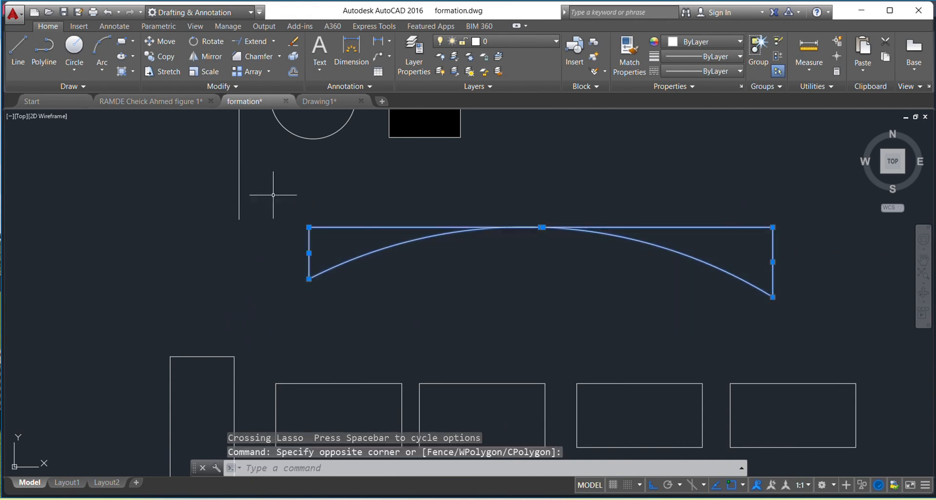
click(210, 58)
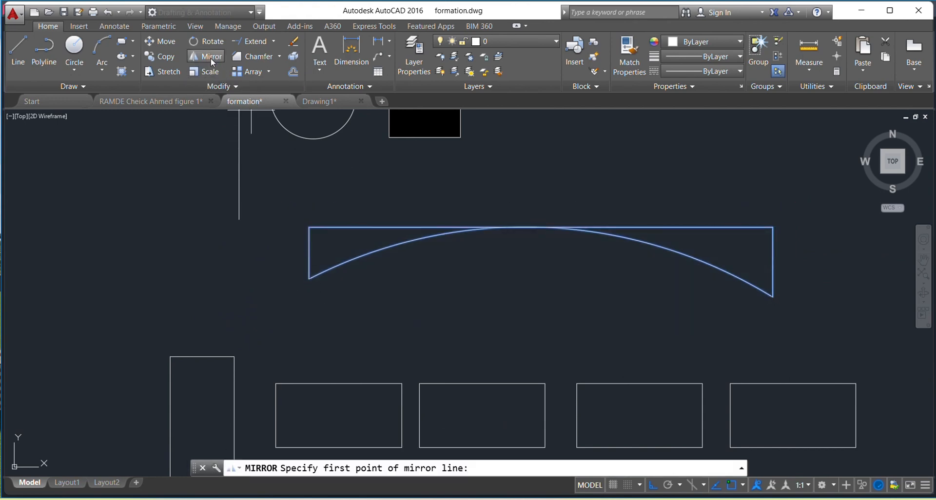
click(308, 226)
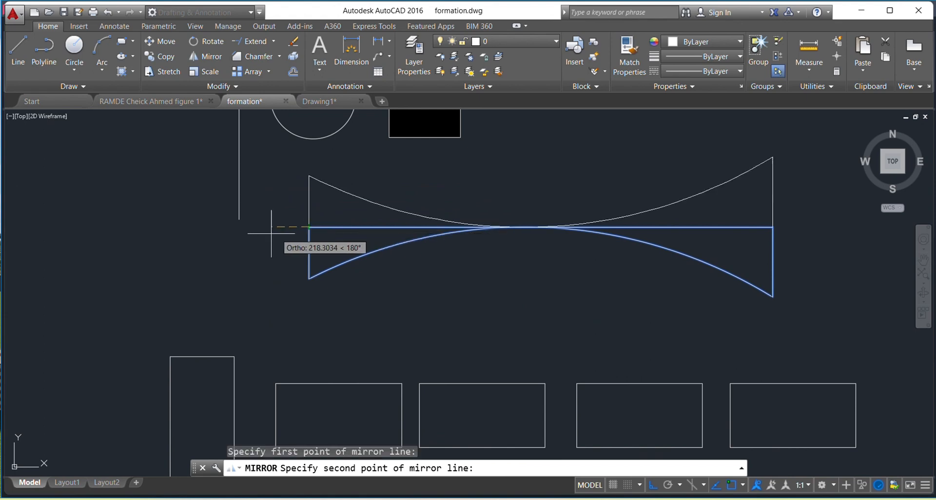
click(312, 354)
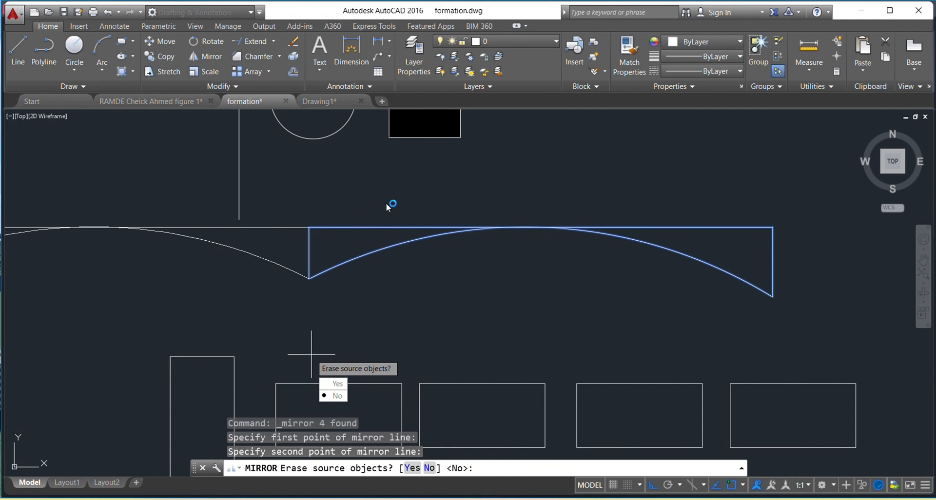
click(336, 385)
Try trimming the left part of the arc figure's top line and arc with all objects as cutting edges, and undo the trim
mouse_move(218, 277)
middle_down()
mouse_move(439, 265)
mouse_move(449, 247)
middle_up()
scroll(448, 248, down, 2)
scroll(449, 249, up, 2)
scroll(434, 236, up, 2)
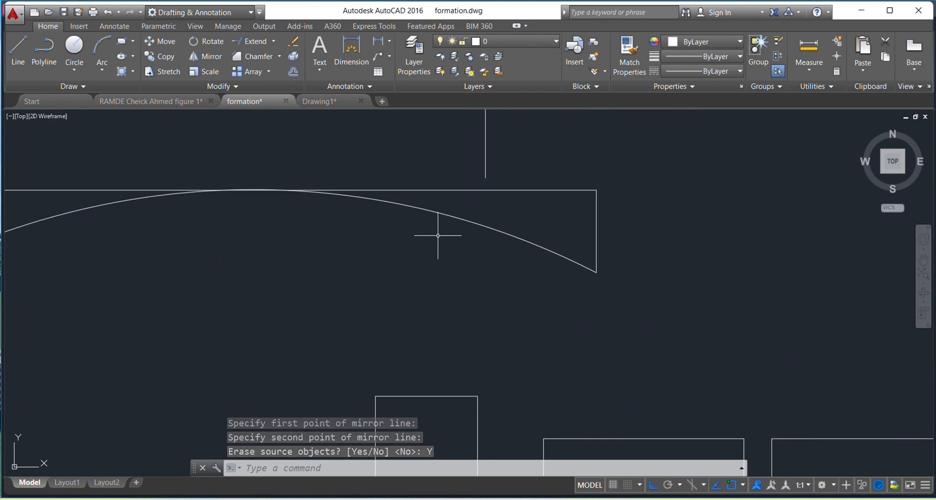
scroll(434, 235, down, 2)
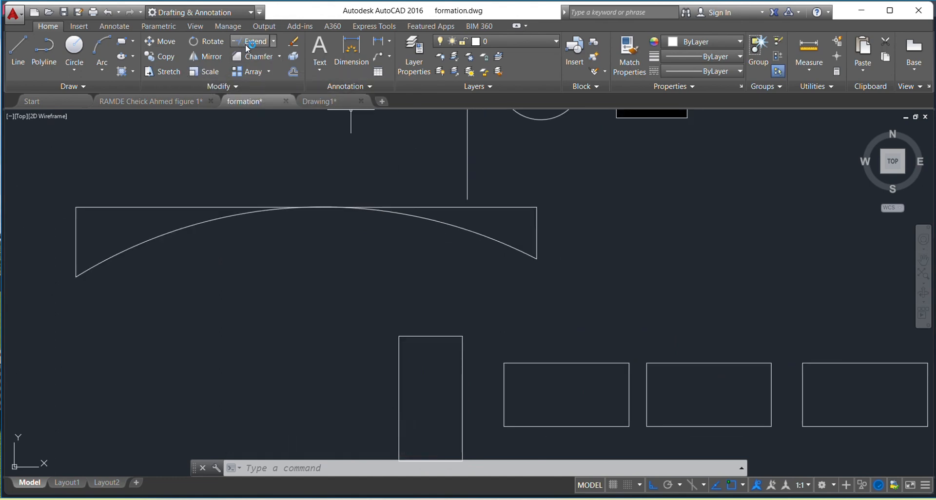
click(275, 45)
click(263, 54)
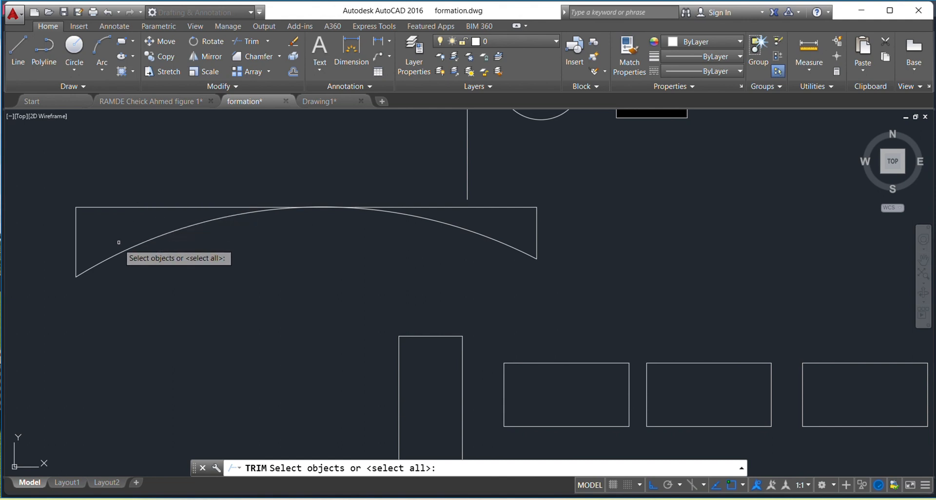
click(254, 42)
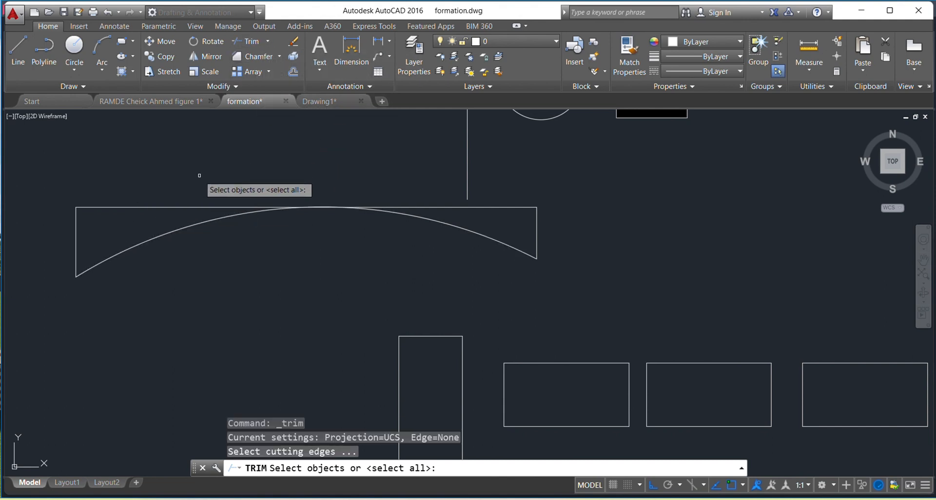
key(Return)
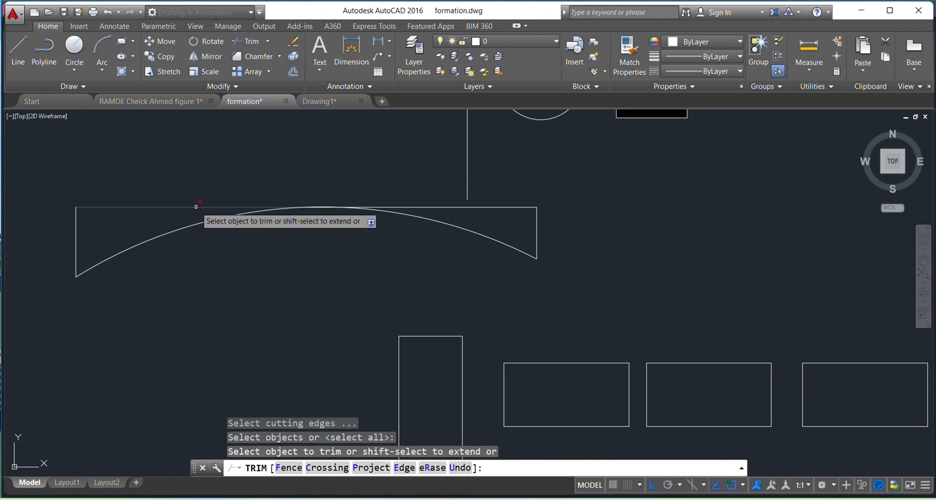
click(162, 237)
click(171, 247)
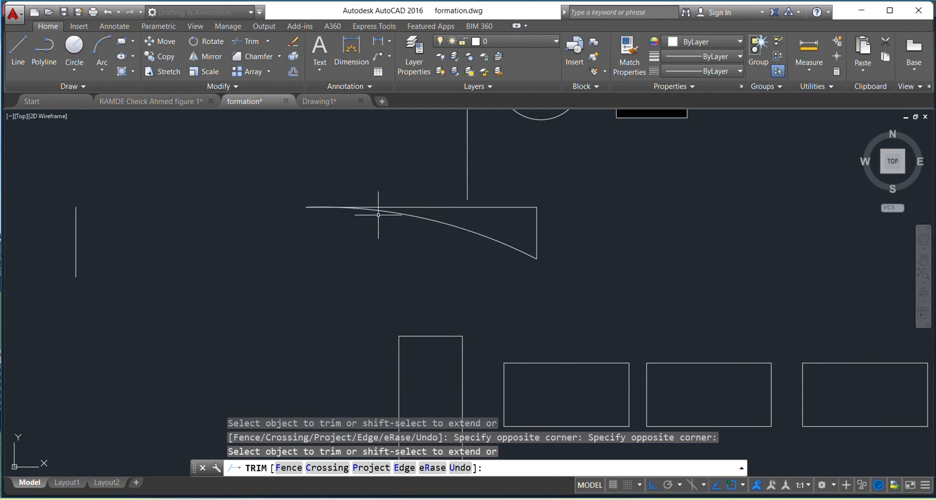
key(Escape)
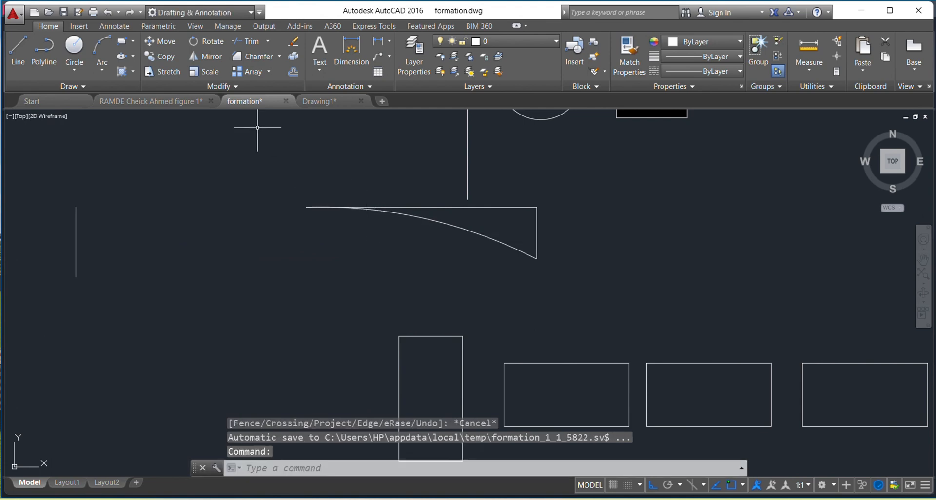
click(109, 11)
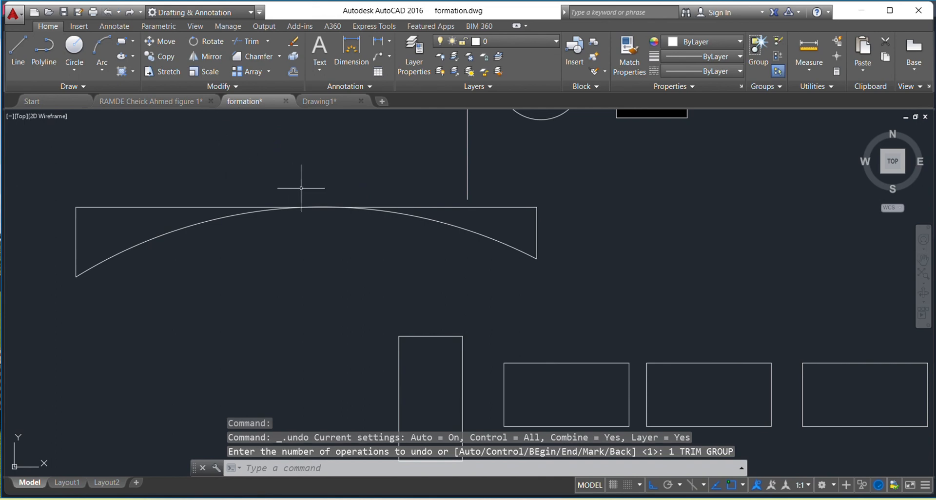
click(268, 41)
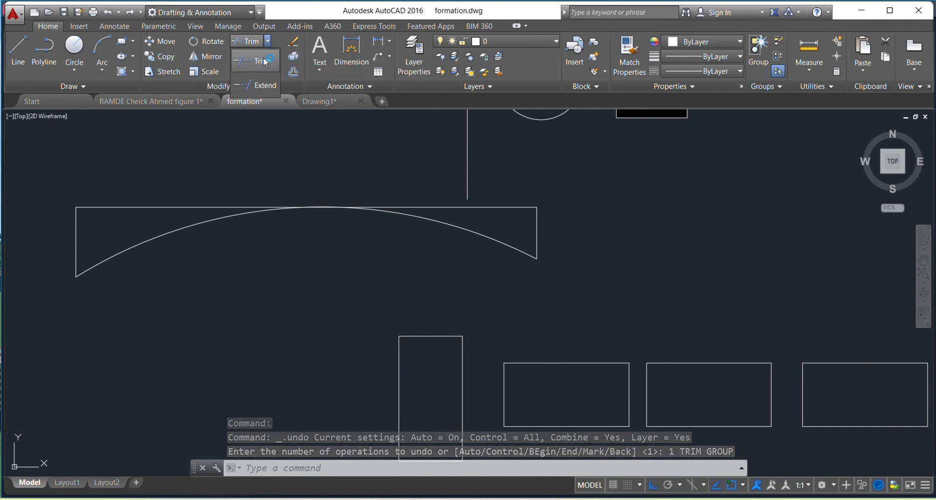
click(260, 84)
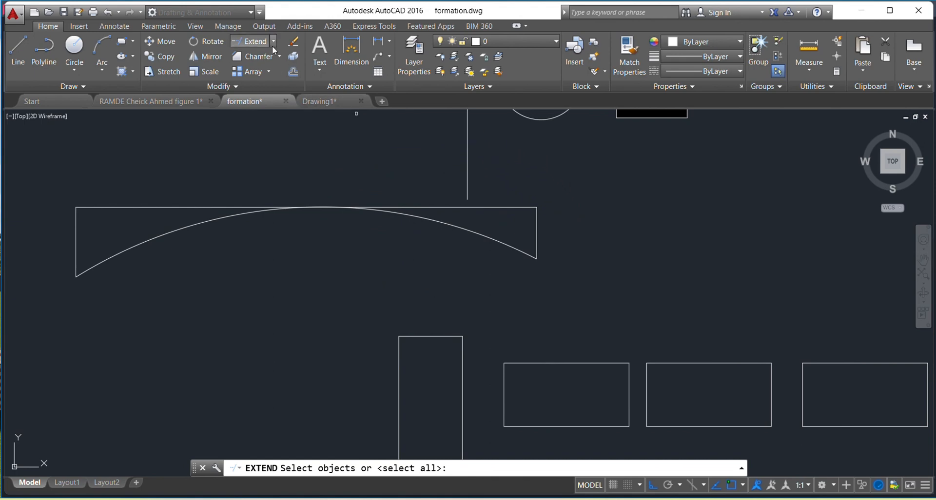
click(268, 62)
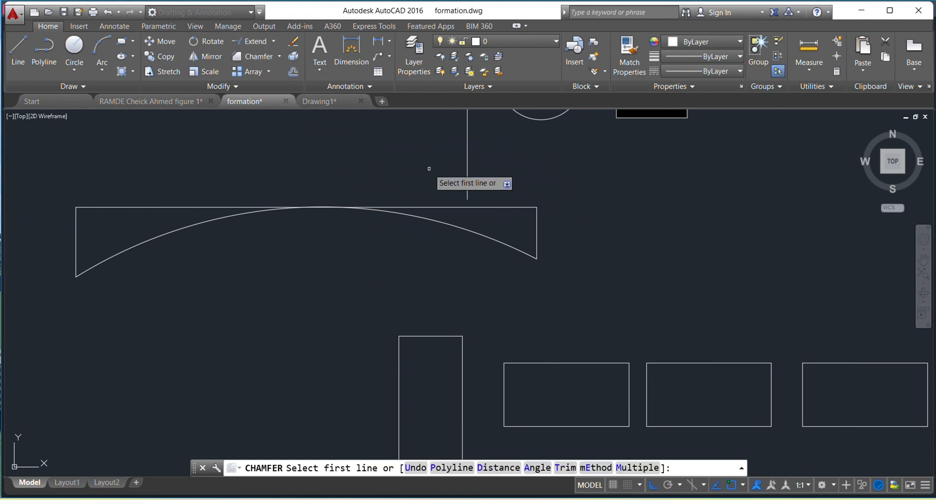
right_click(429, 170)
click(449, 176)
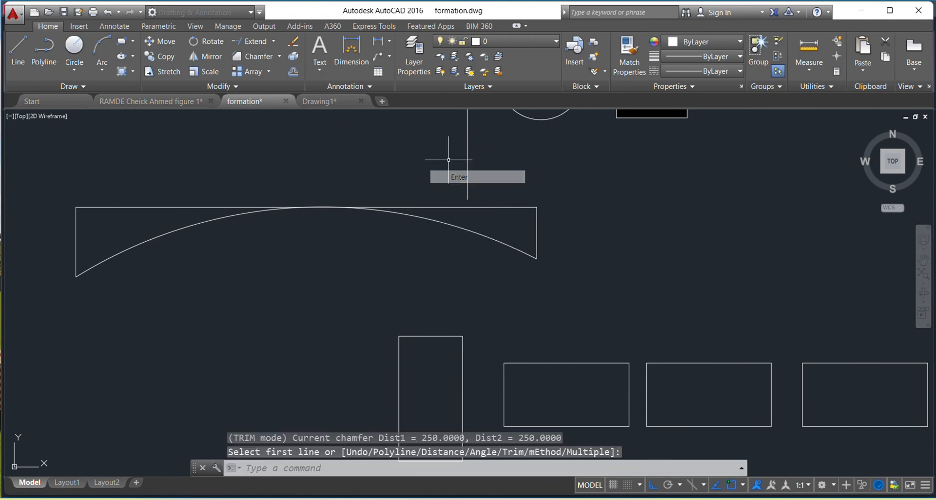
Extend the vertical line down to the arc figure's top line and the upright rectangle's two long sides up to the arc
click(258, 43)
key(Return)
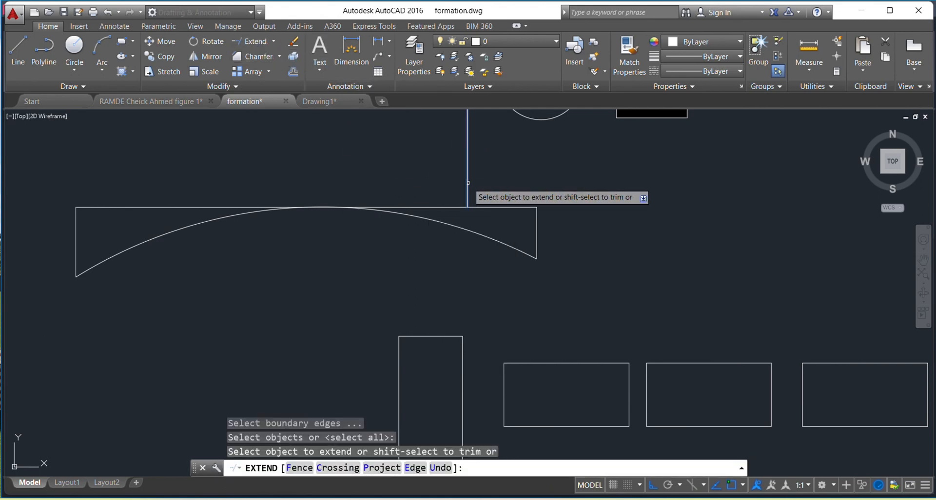
click(464, 175)
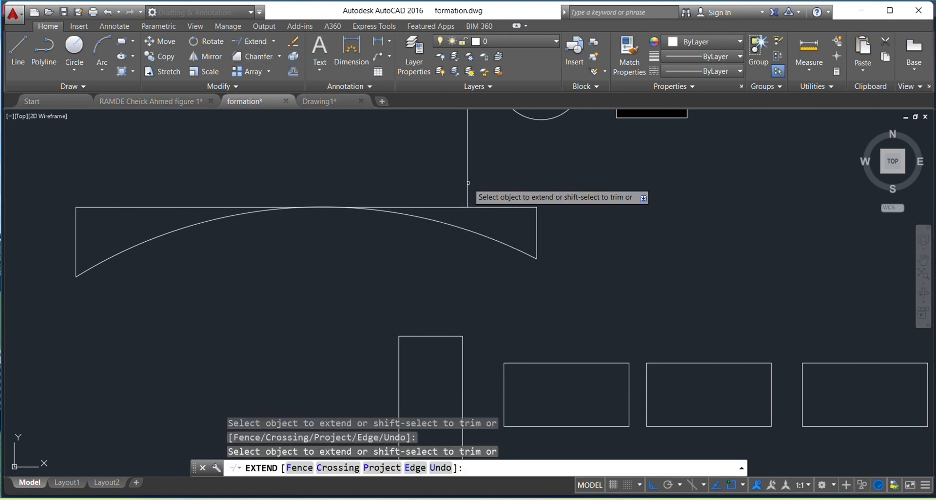
click(461, 350)
click(398, 357)
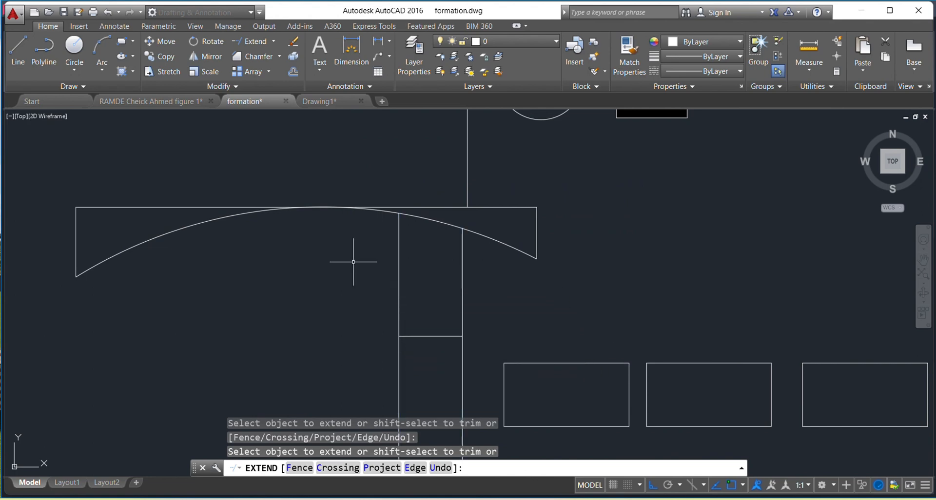
key(Escape)
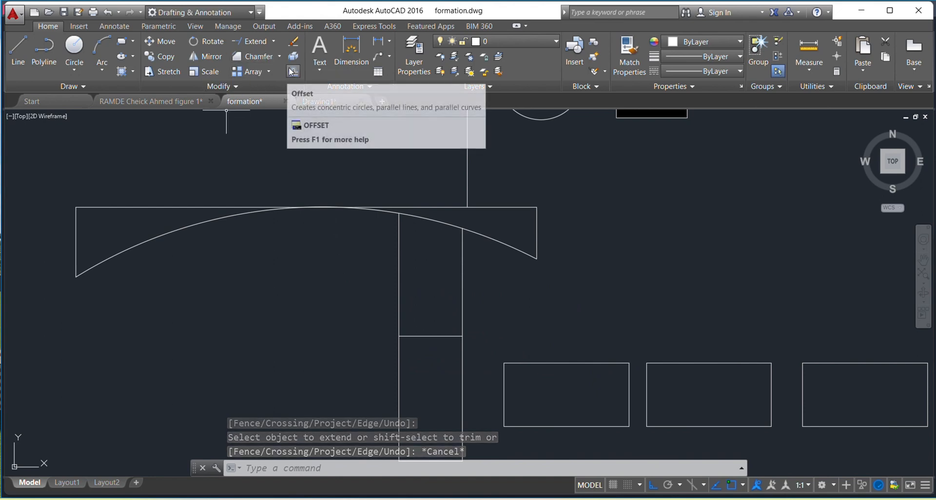
click(279, 56)
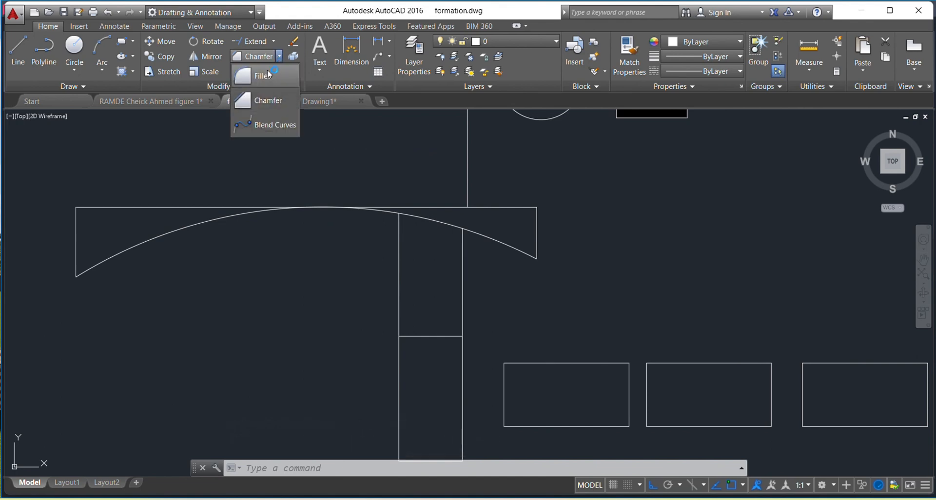
click(267, 76)
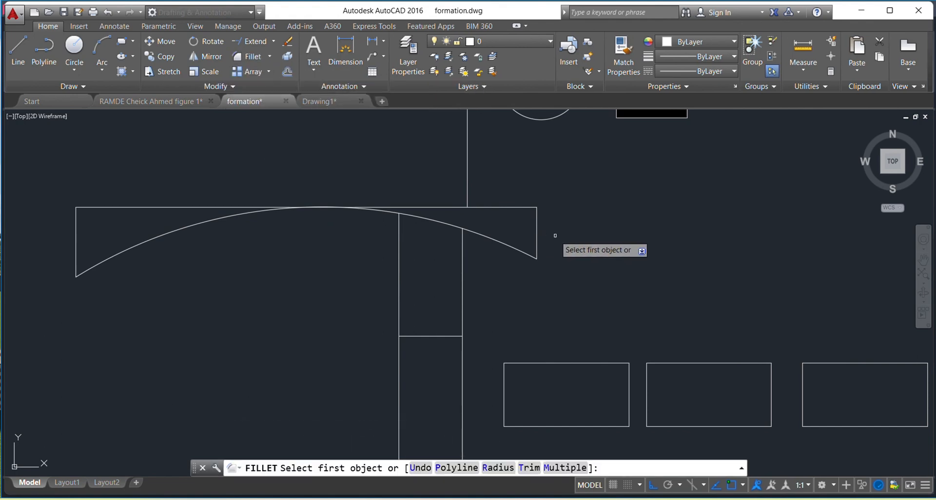
middle_drag(341, 203, 560, 294)
scroll(560, 295, down, 3)
scroll(475, 282, up, 2)
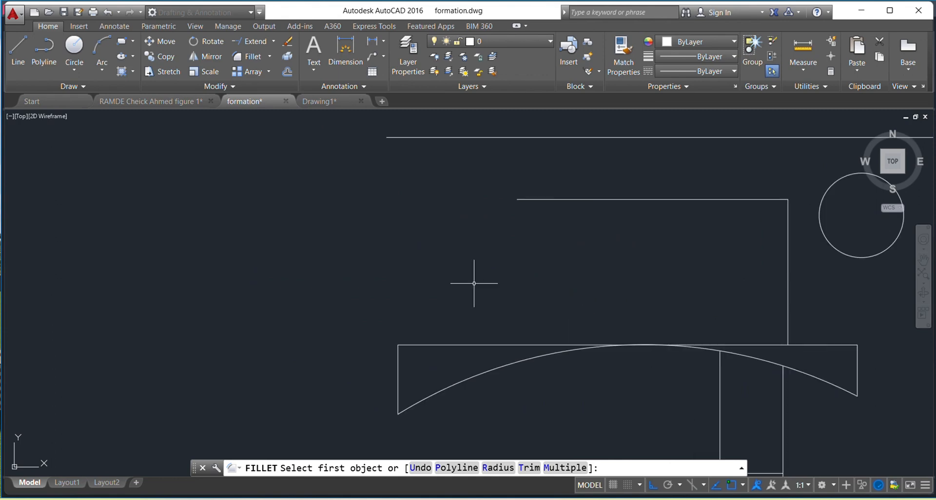
key(Escape)
click(18, 51)
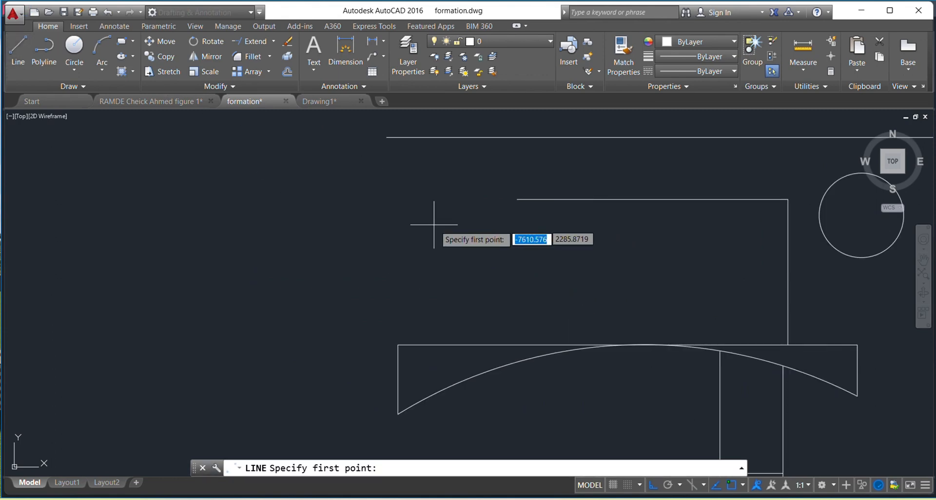
mouse_move(512, 247)
middle_down()
mouse_move(448, 234)
mouse_move(287, 246)
middle_up()
key(Escape)
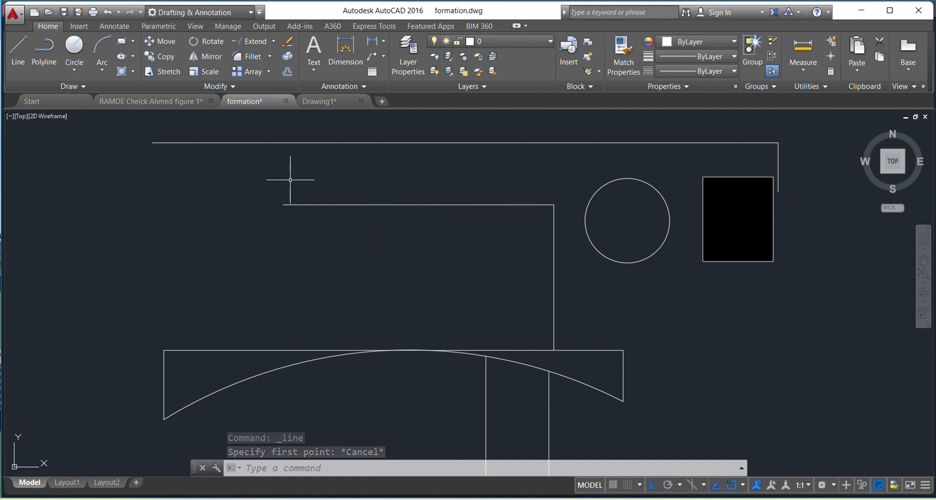
Draw a horizontal line above the arc figure and a connected vertical line down from its right end, ending just above the figure
click(18, 48)
click(195, 225)
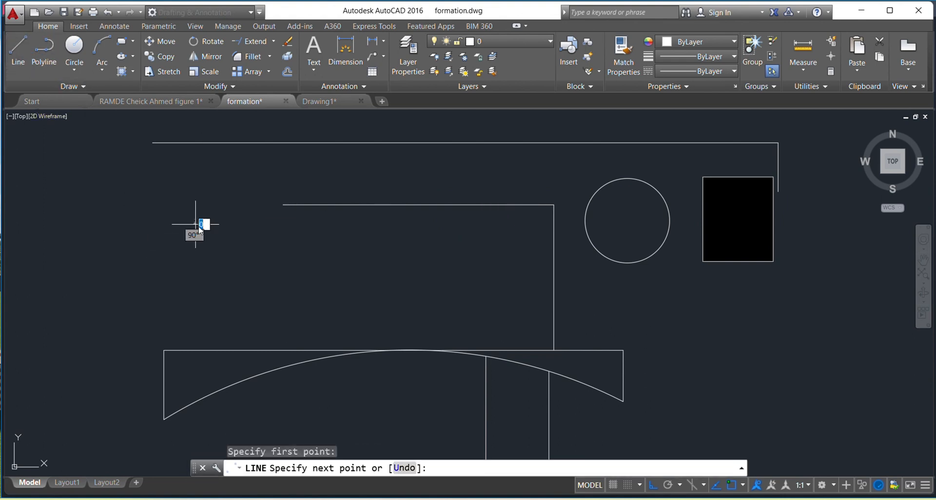
click(369, 223)
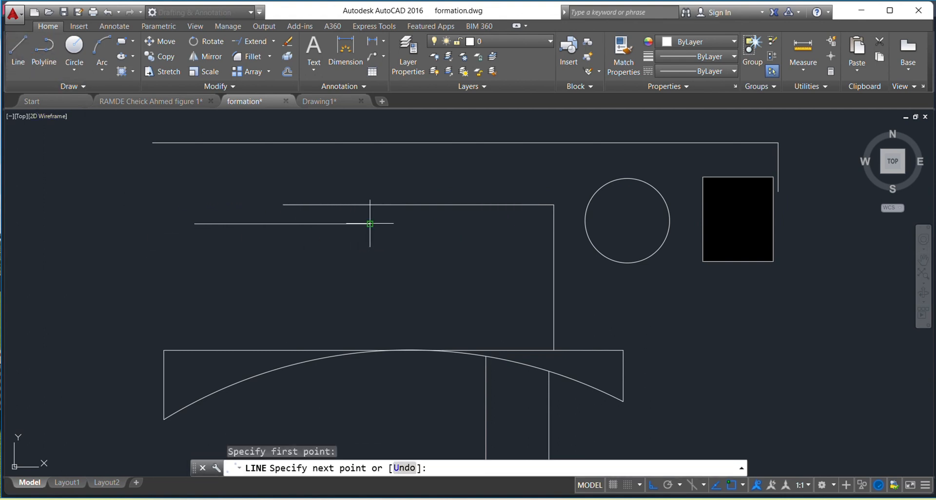
click(380, 335)
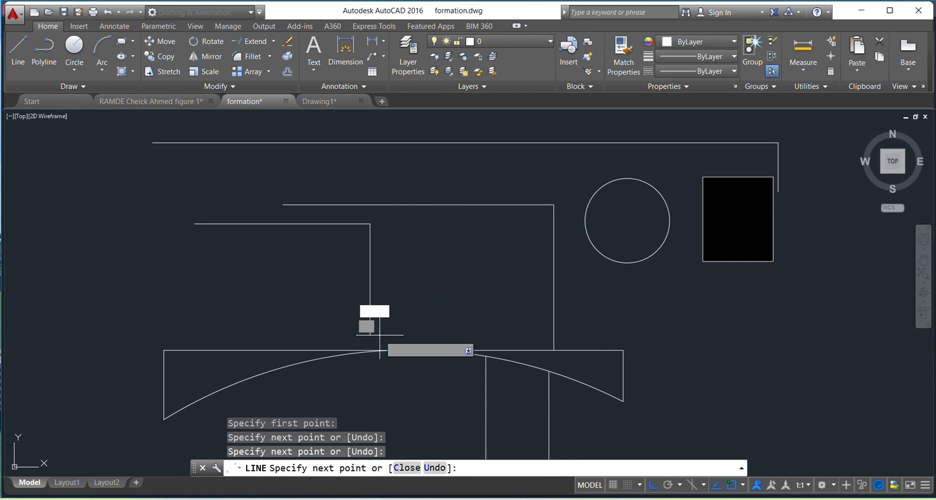
key(Escape)
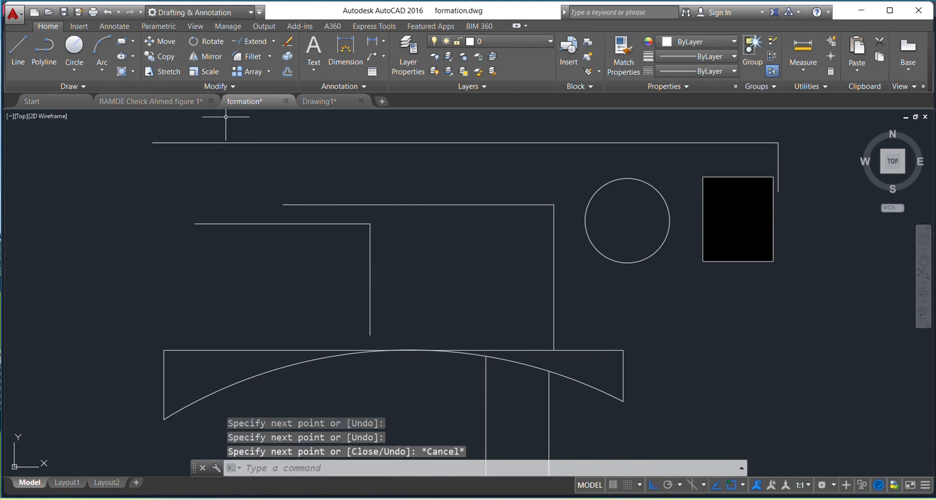
Fillet the corner of the two new lines with a radius of 250, and undo the fillet
click(248, 56)
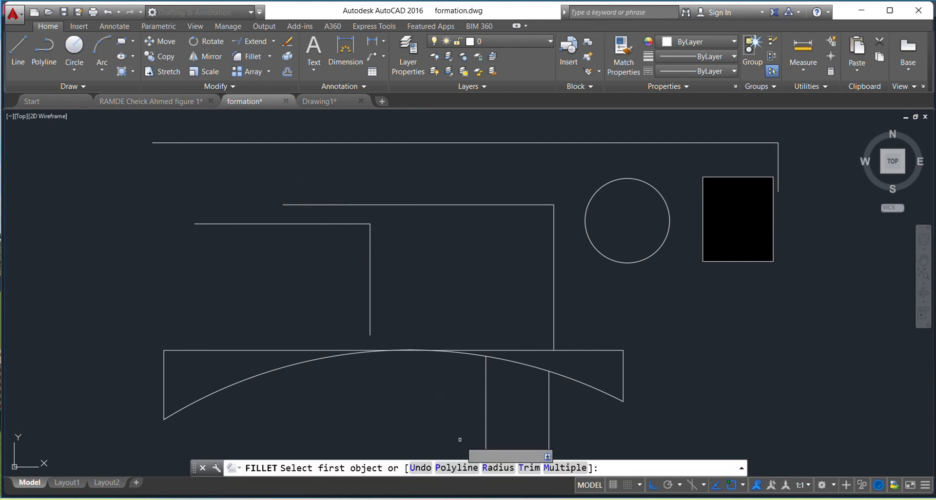
click(493, 467)
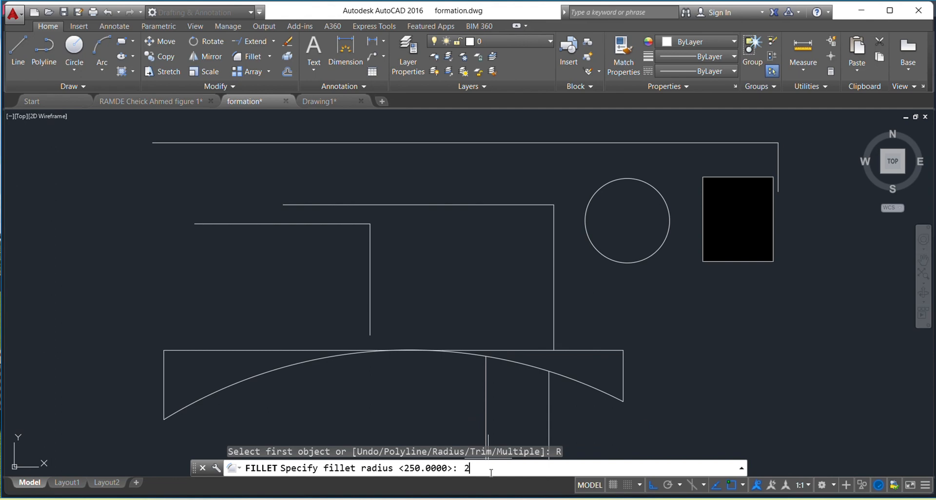
text(250)
key(Return)
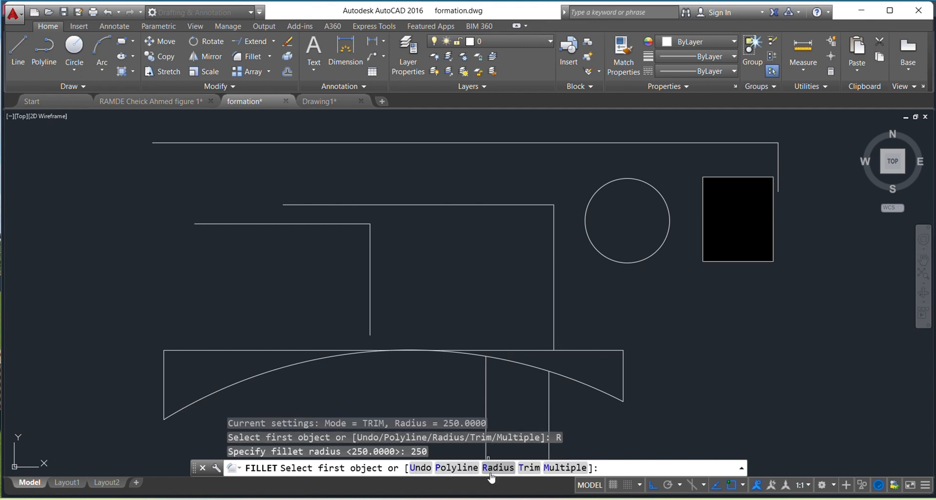
click(360, 224)
click(370, 246)
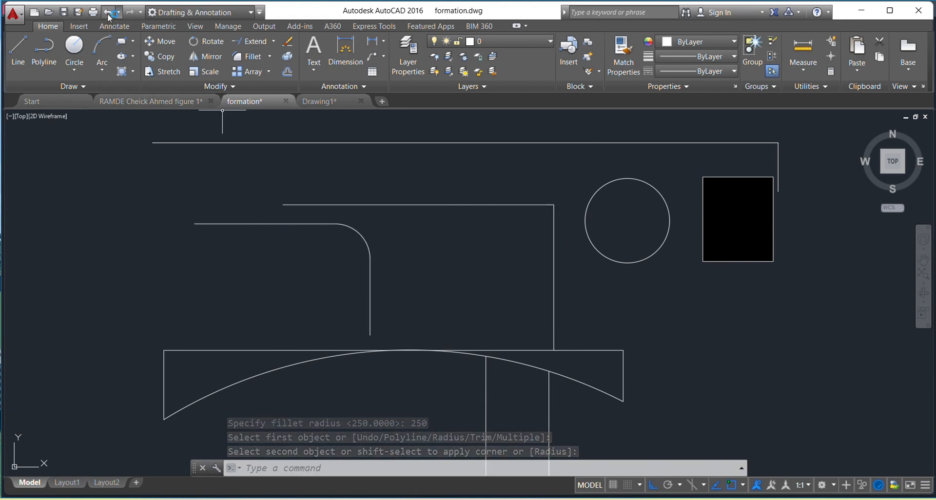
click(108, 15)
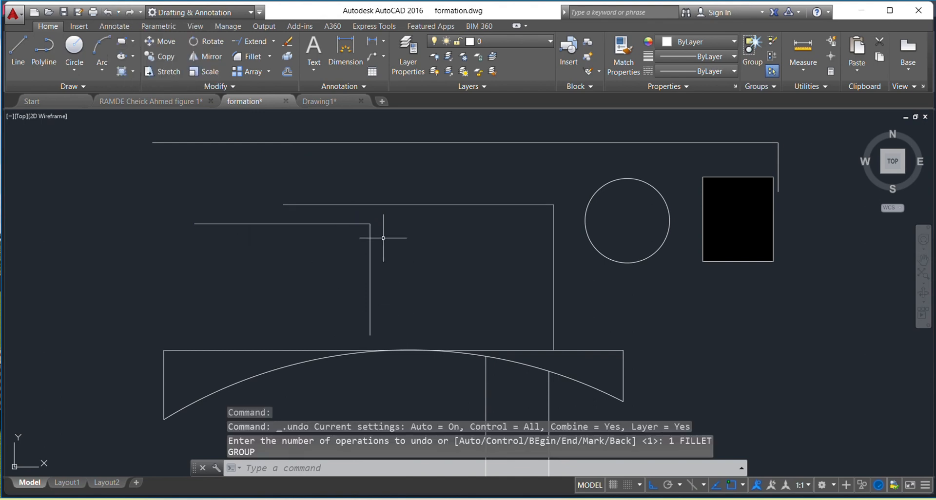
Chamfer the corner between the new horizontal and vertical lines with both chamfer distances at 250
click(271, 57)
click(265, 99)
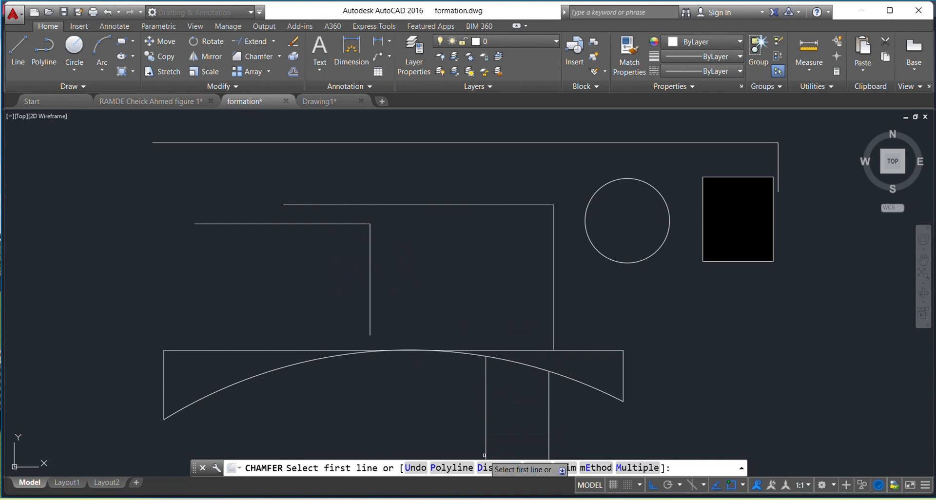
click(492, 468)
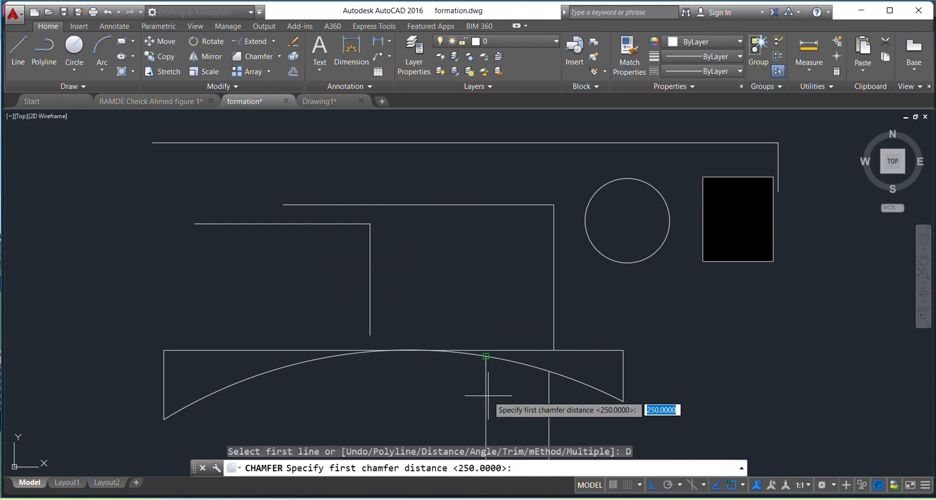
key(Return)
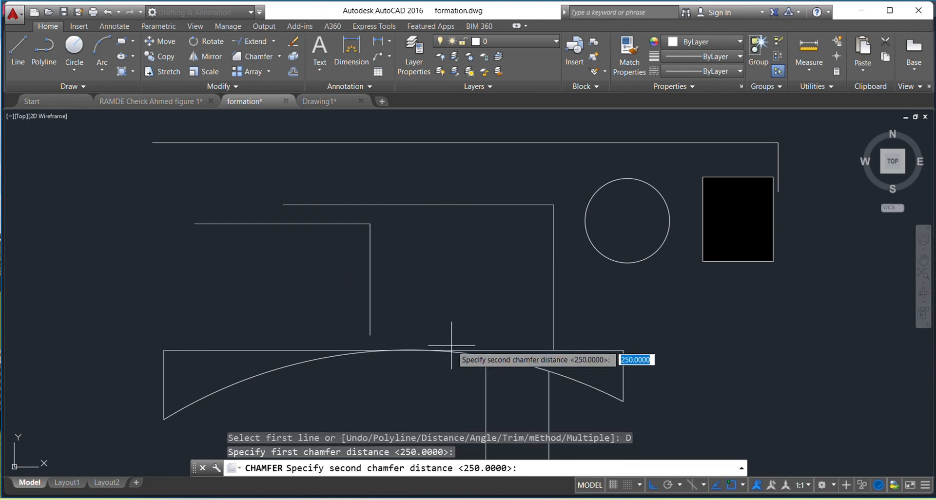
key(Return)
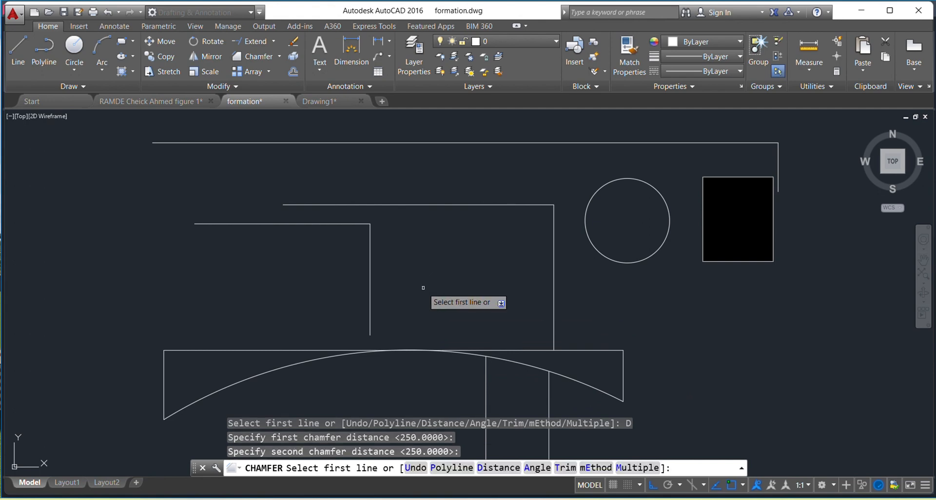
click(328, 223)
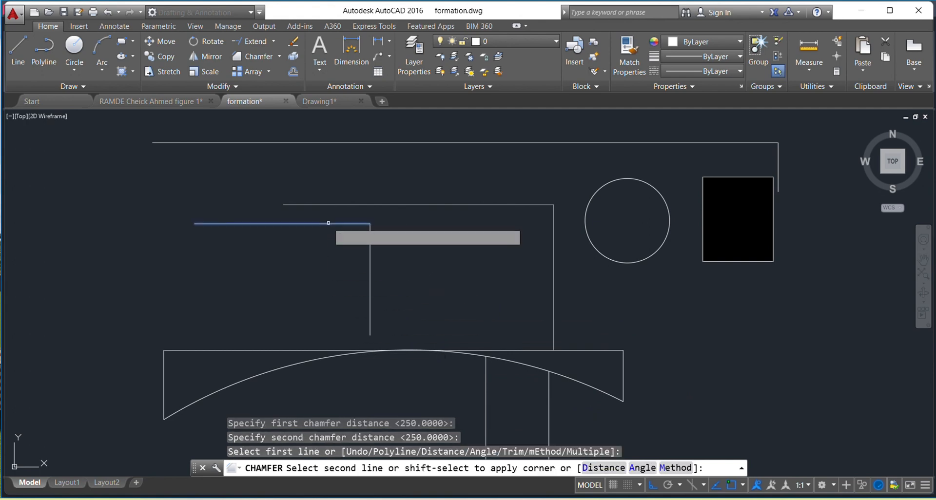
click(369, 269)
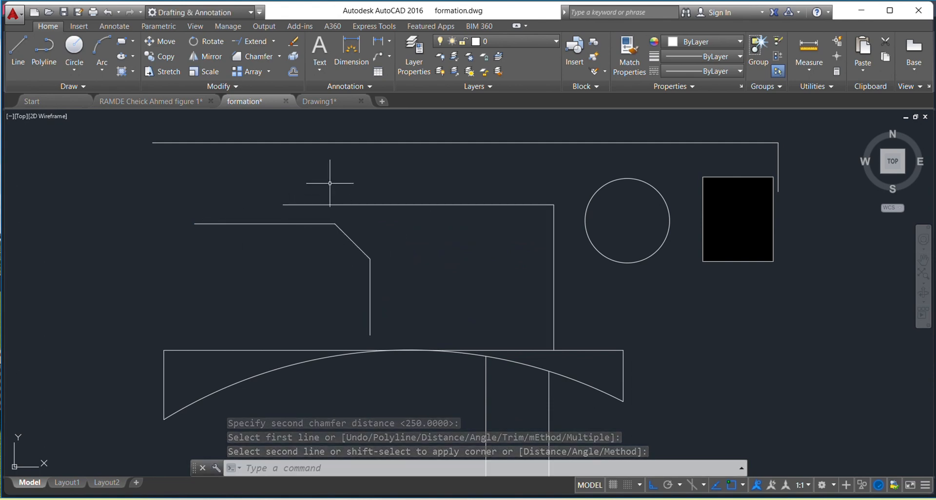
middle_drag(306, 214, 340, 257)
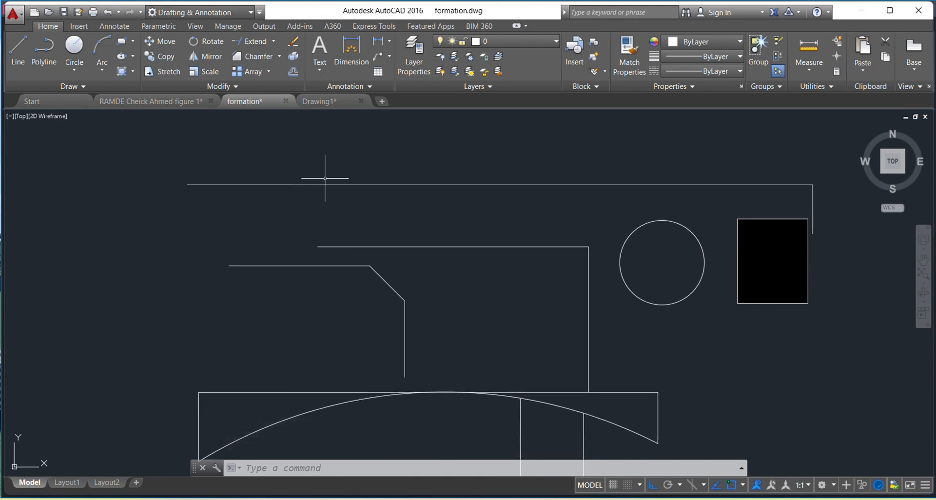
click(268, 73)
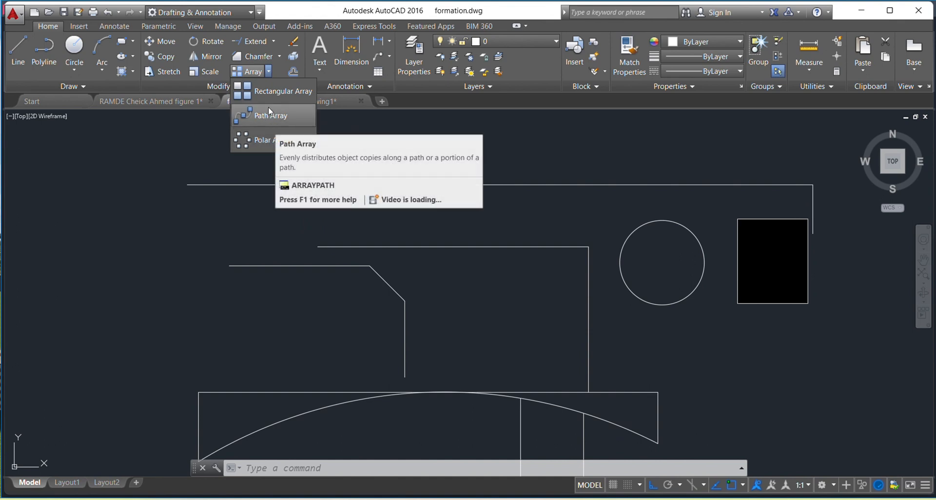
click(270, 114)
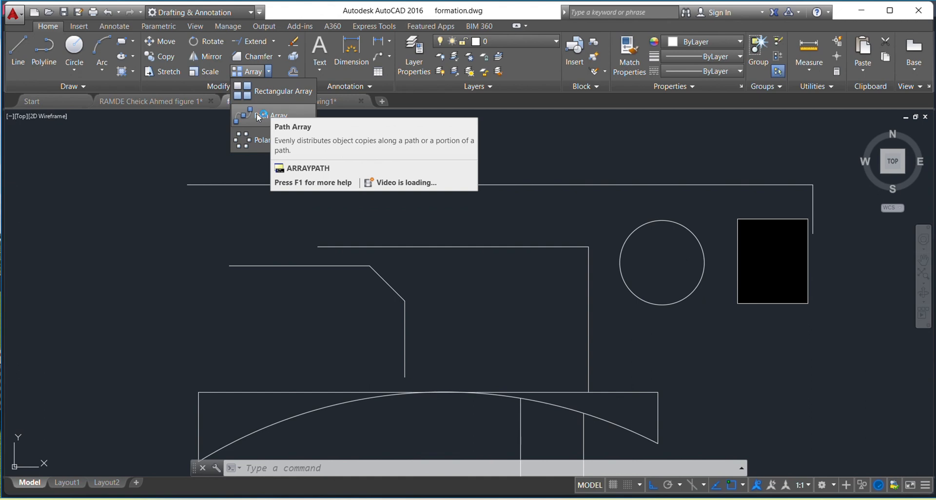
click(257, 114)
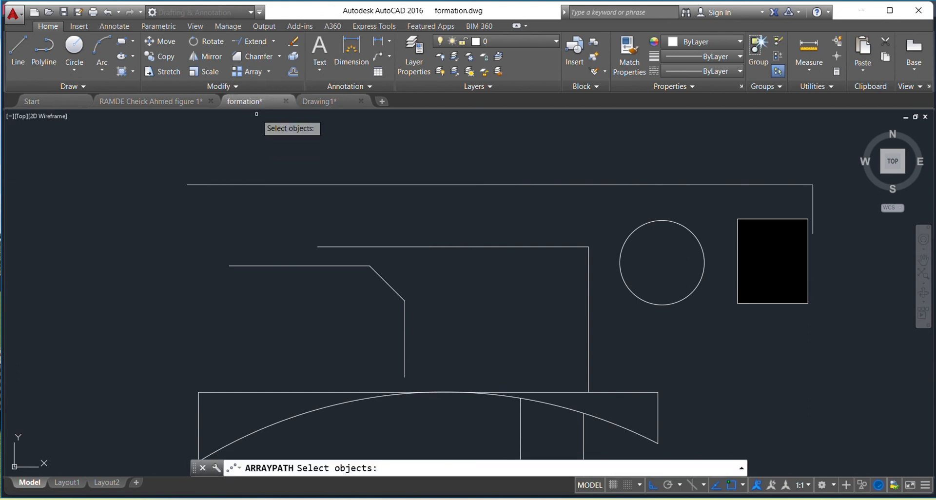
key(Escape)
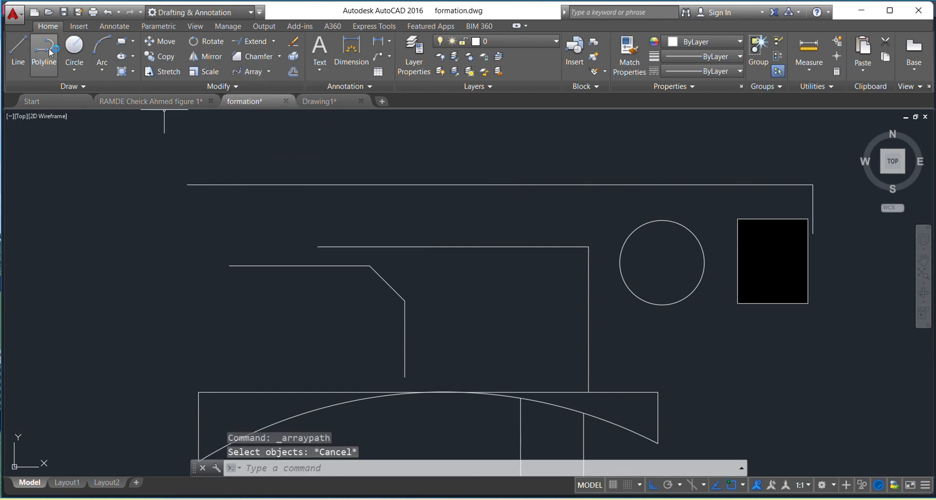
Draw a circle centred on the left end of the long top line, about half the radius of the existing circle
click(77, 48)
click(187, 185)
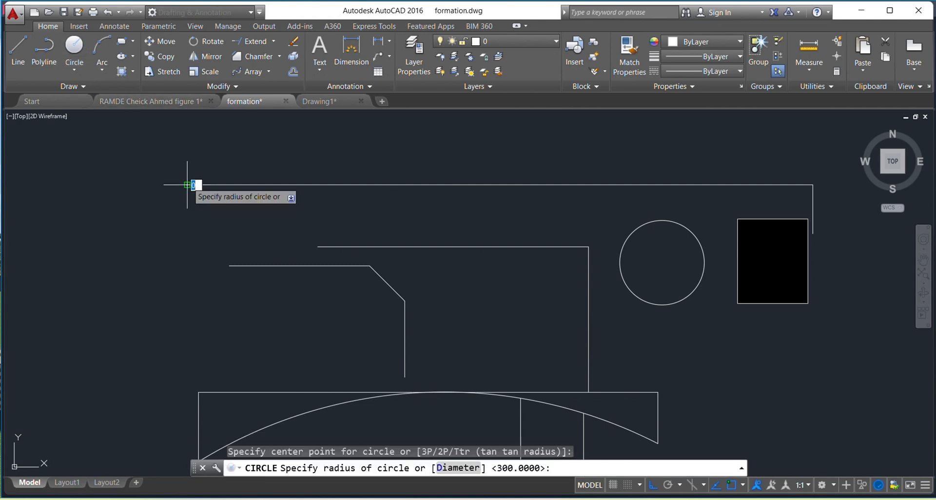
click(195, 205)
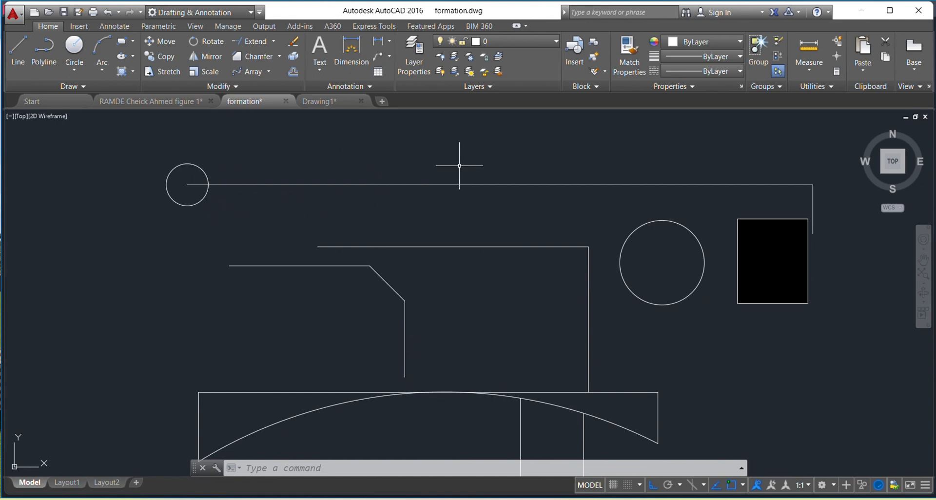
click(269, 72)
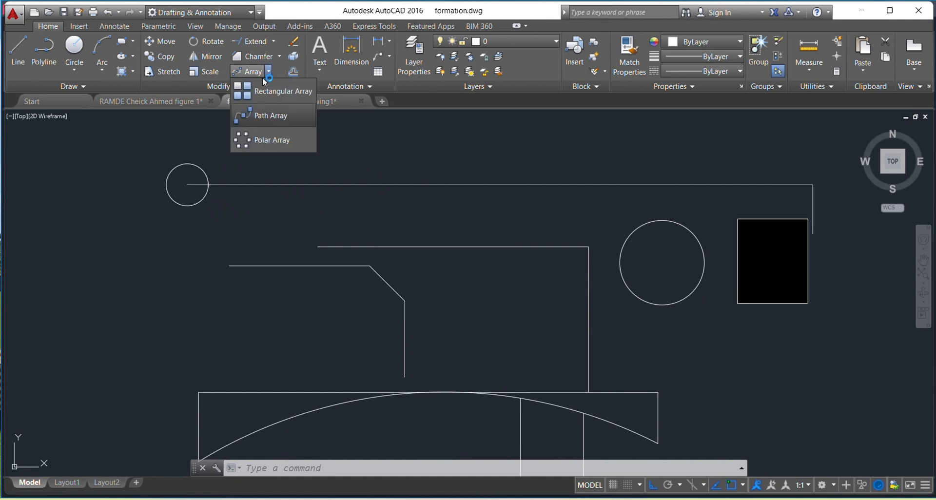
click(254, 117)
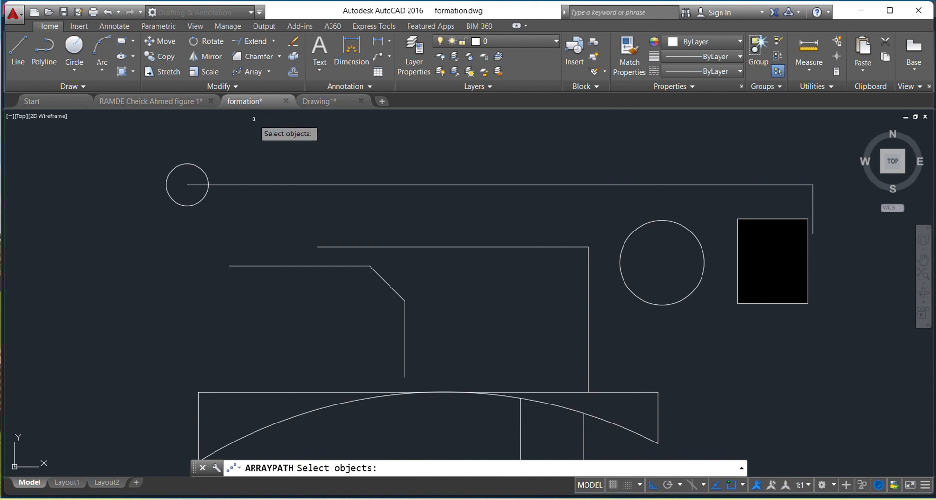
key(Escape)
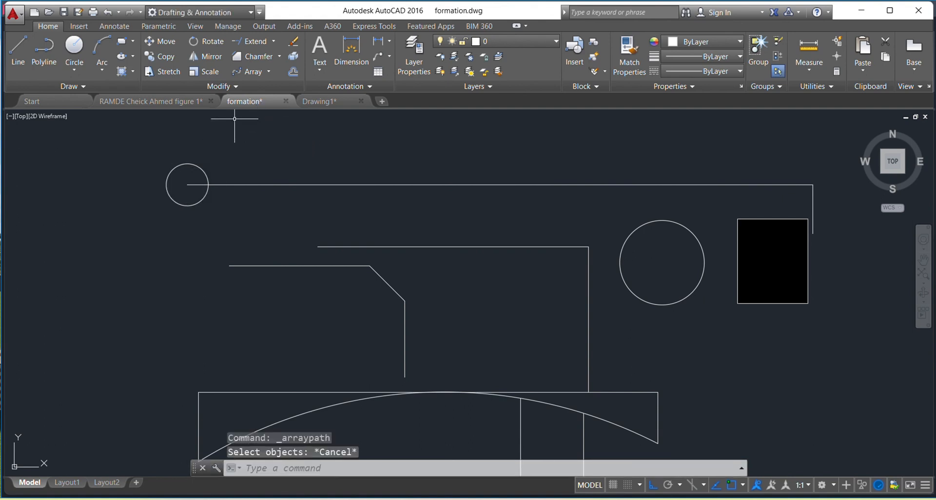
Try to make a path array of the long top line using itself as the path, adjust its row count, and undo the array
click(271, 72)
click(267, 116)
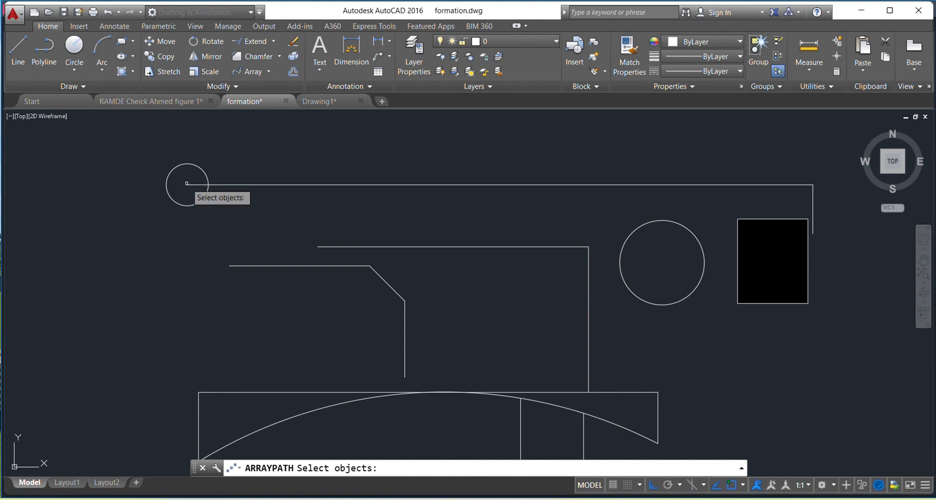
click(254, 185)
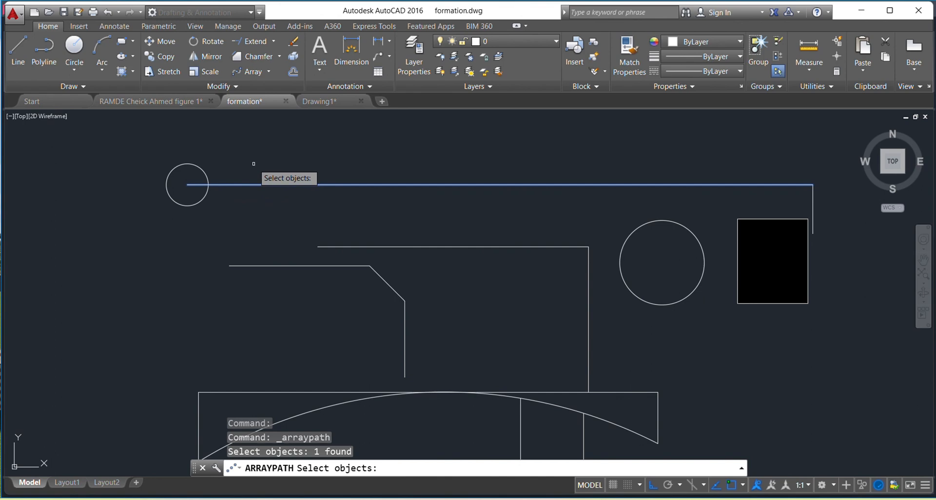
key(Return)
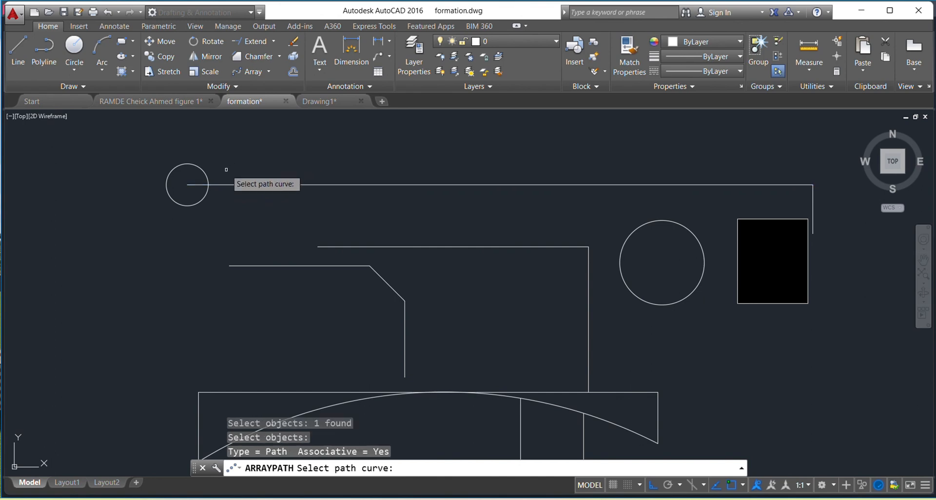
click(213, 184)
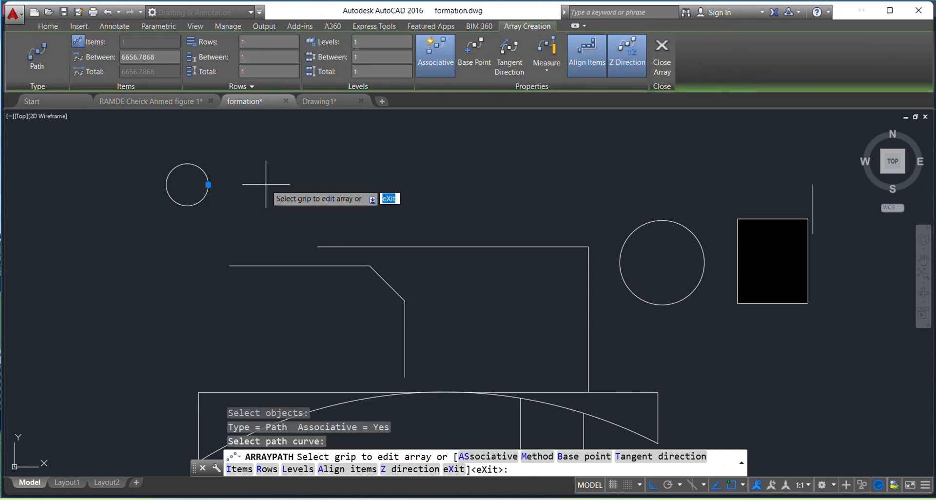
scroll(266, 184, down, 2)
scroll(259, 187, up, 5)
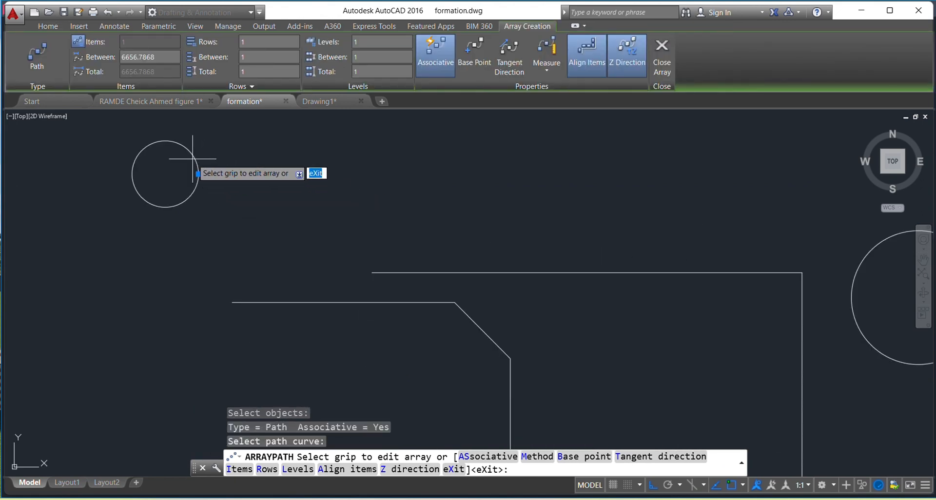
click(198, 174)
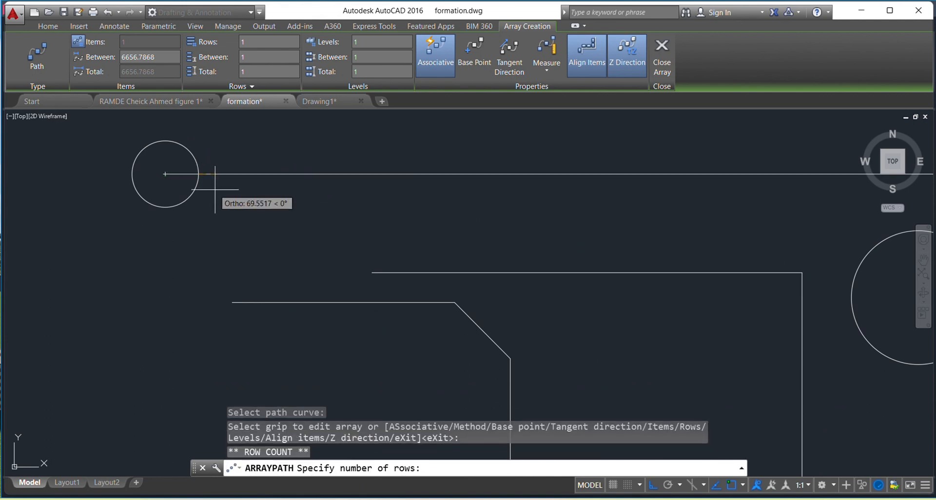
click(263, 160)
scroll(263, 159, down, 5)
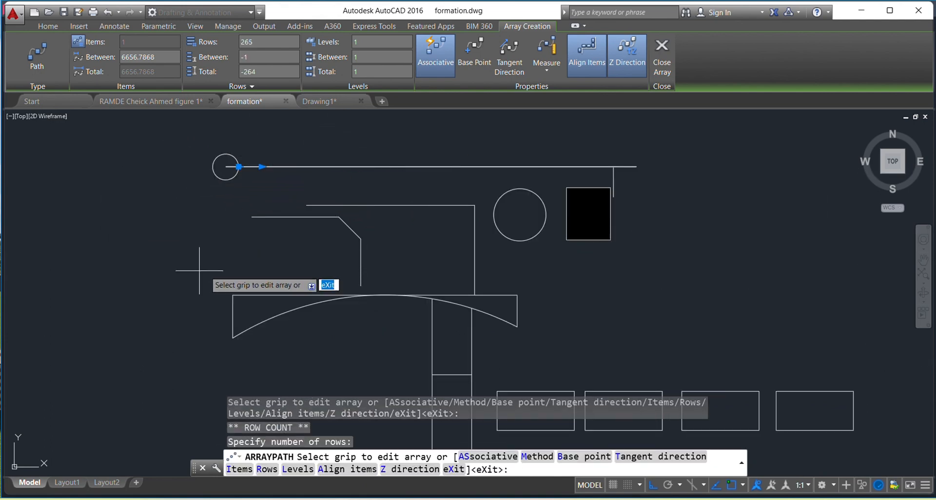
key(Escape)
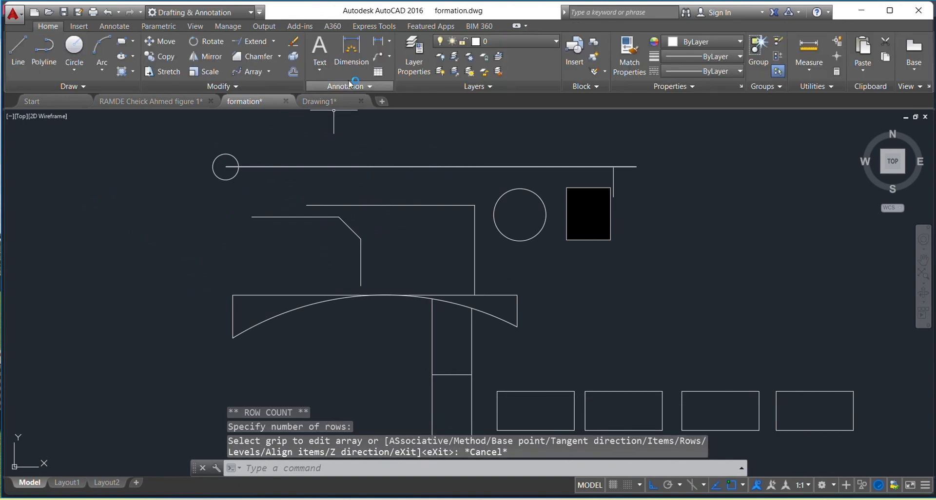
key(ctrl+z)
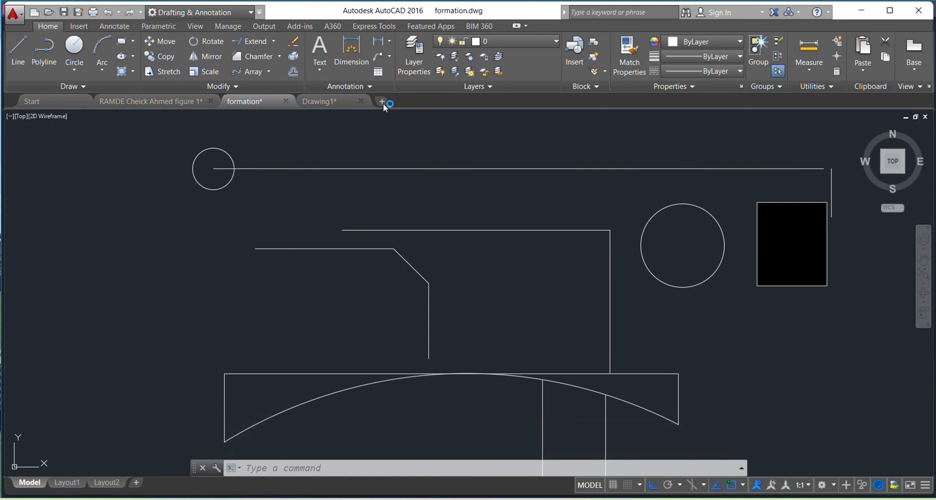
Create a path array of the small circle along the long top line with 450 between items
click(253, 71)
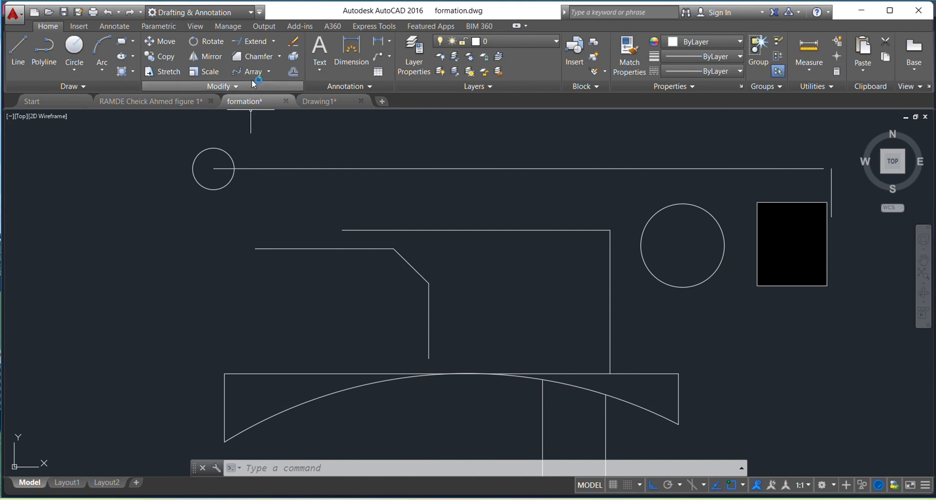
click(228, 154)
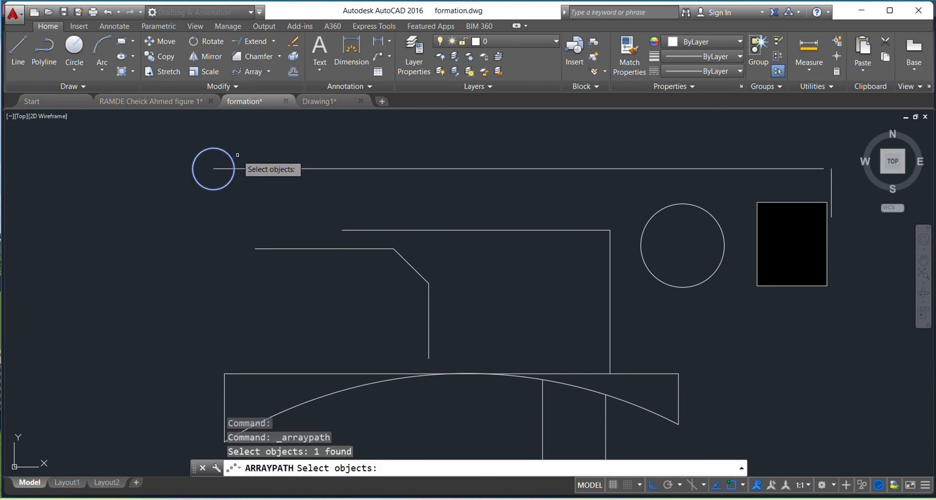
key(Return)
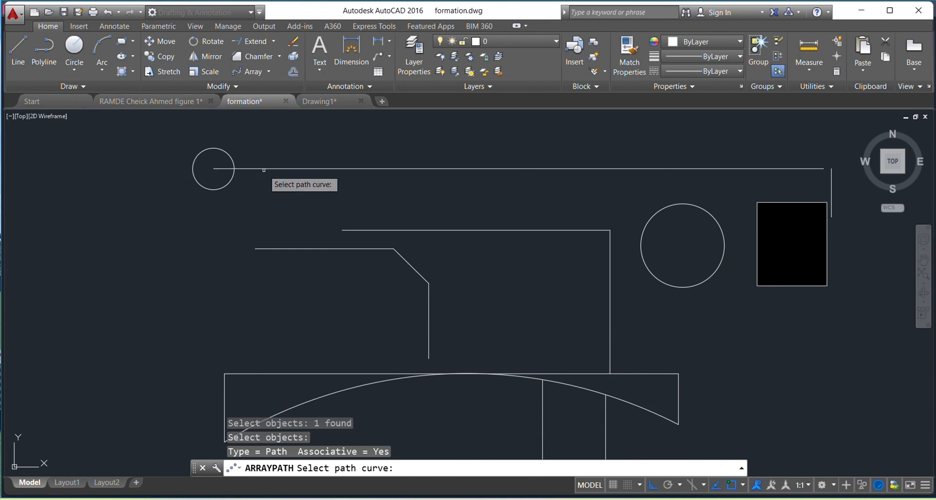
click(263, 169)
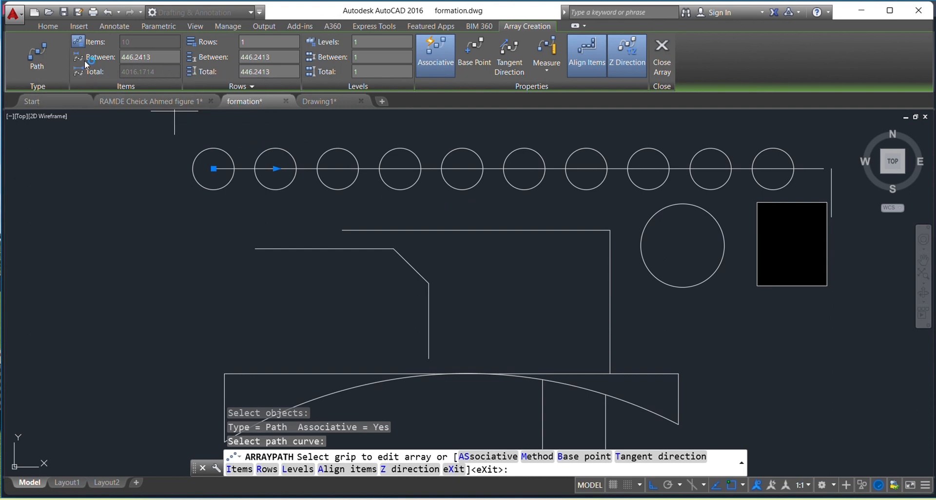
click(154, 57)
key(Return)
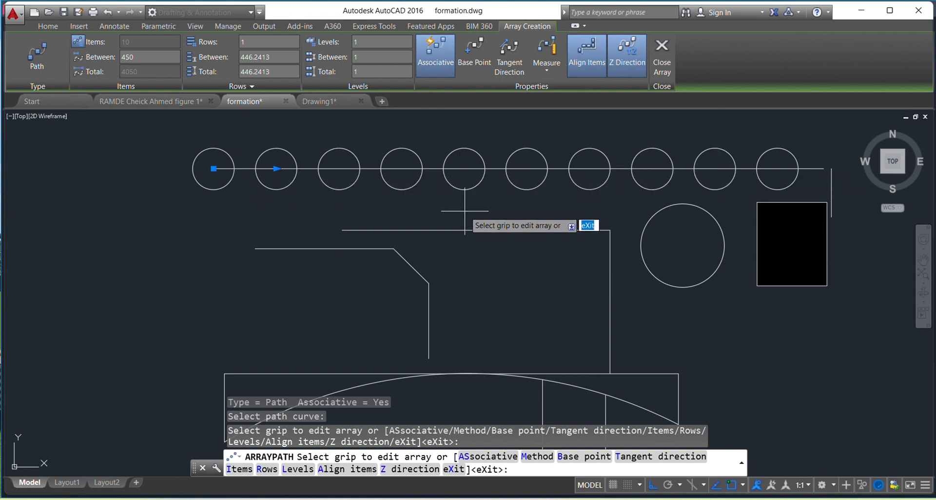
key(Escape)
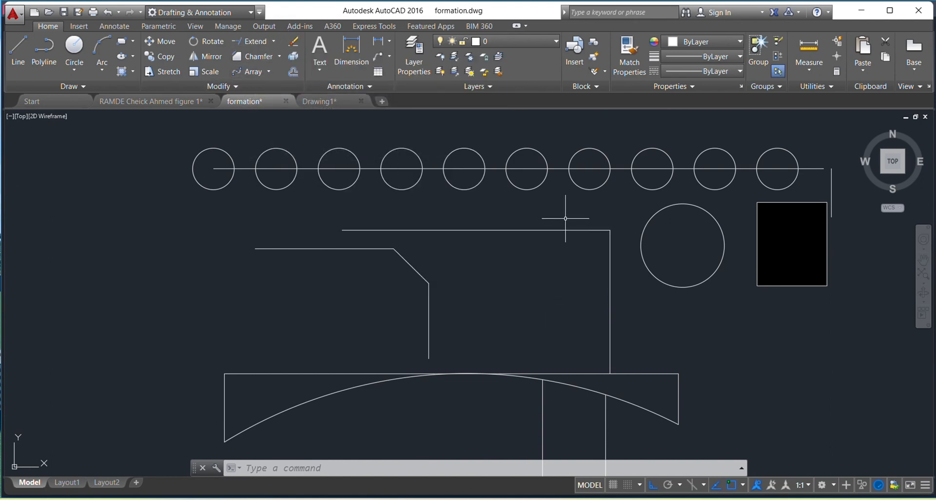
Erase the unchamfered L-shaped polyline and draw a closed rectangular polyline about 779 wide between the chamfered lines and the large circle
drag(565, 218, 532, 266)
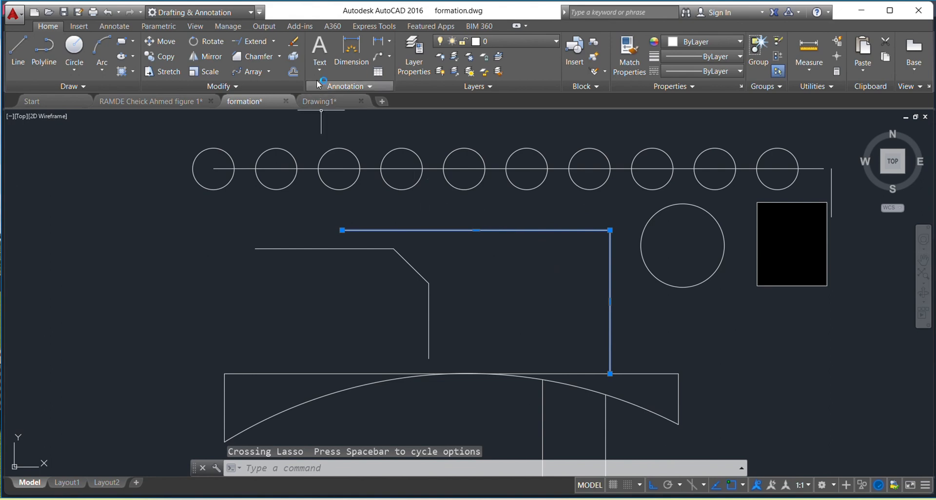
click(295, 44)
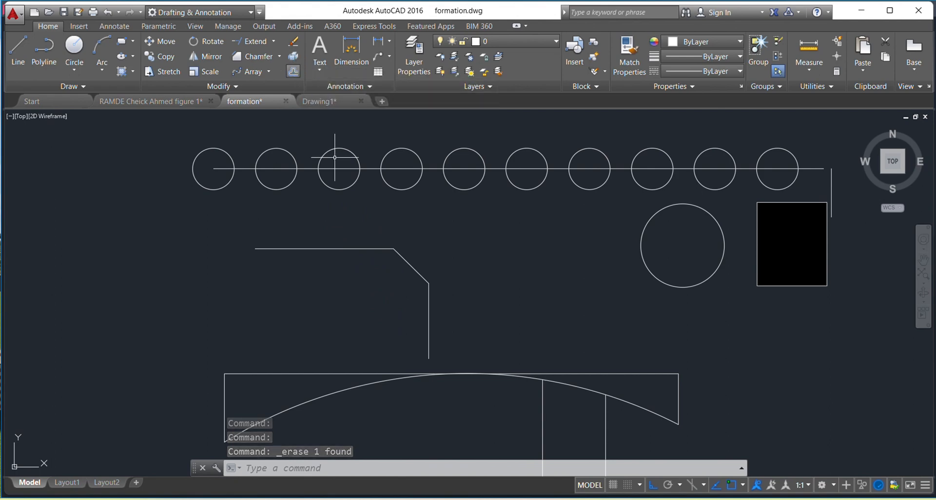
click(45, 52)
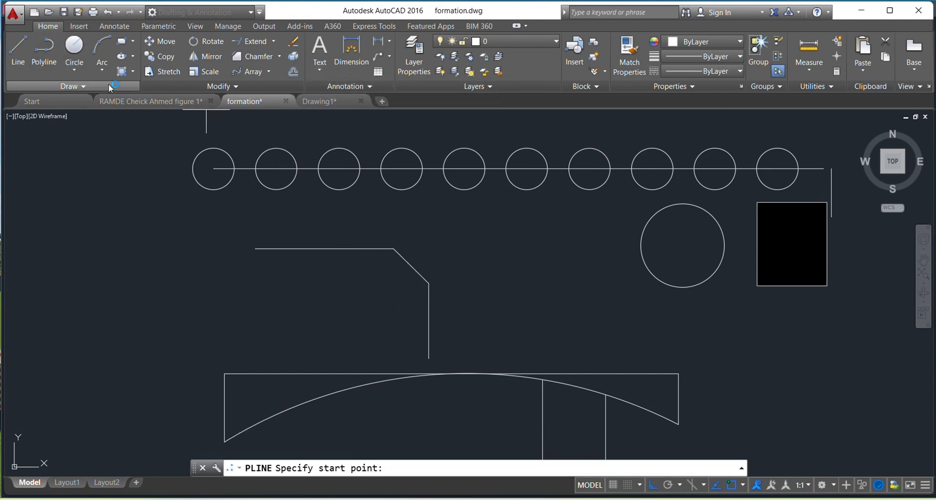
click(485, 242)
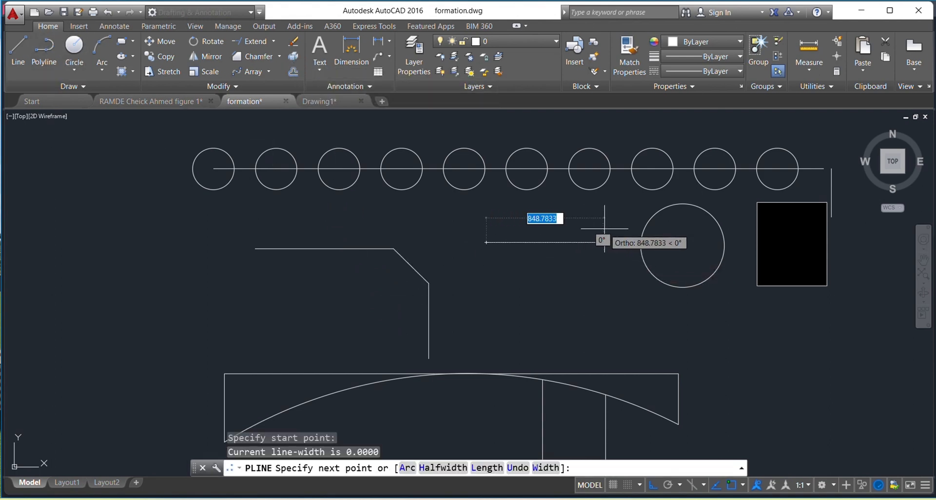
click(595, 242)
click(594, 296)
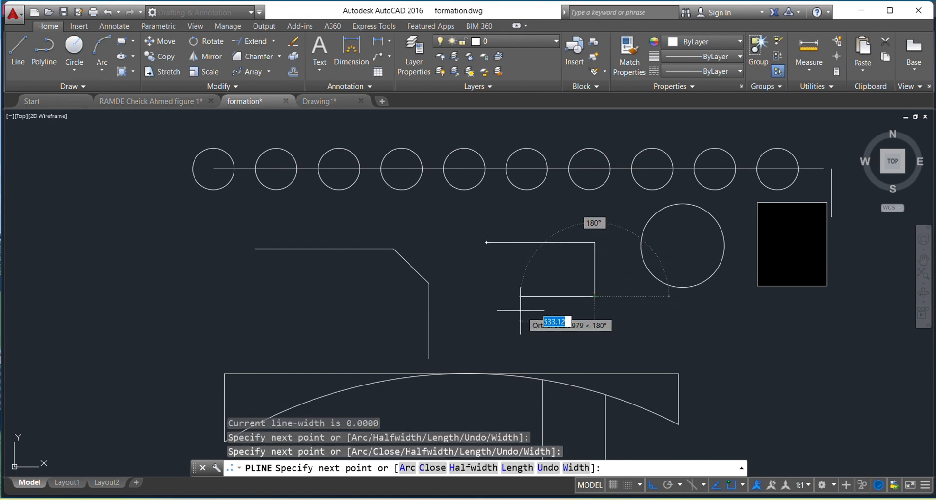
click(486, 296)
click(486, 243)
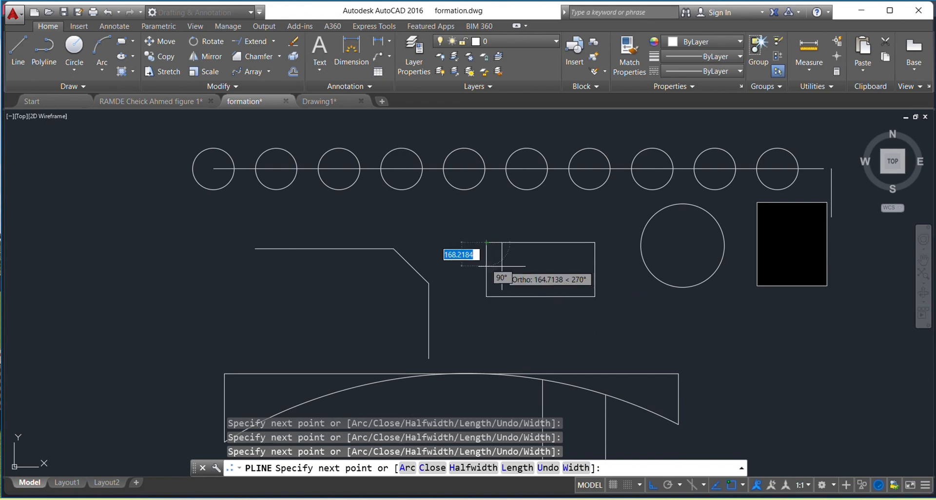
key(Escape)
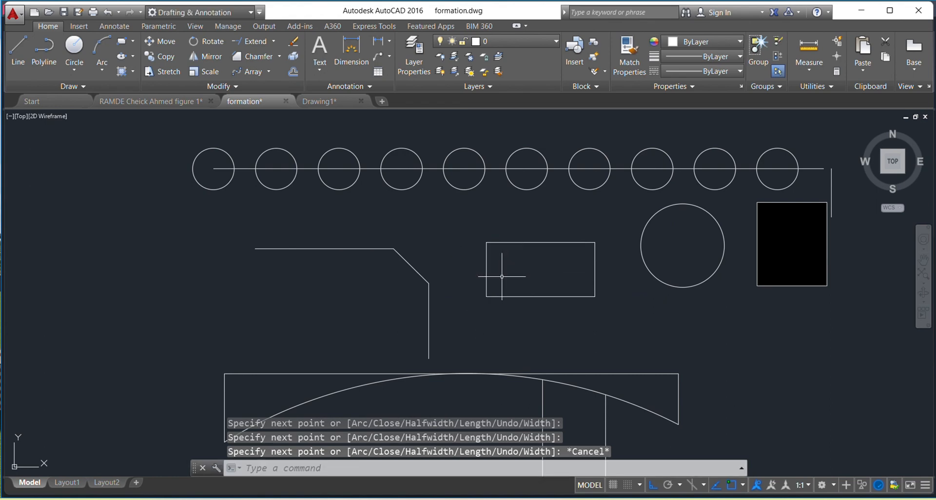
Explode the rectangular polyline into separate lines
click(579, 242)
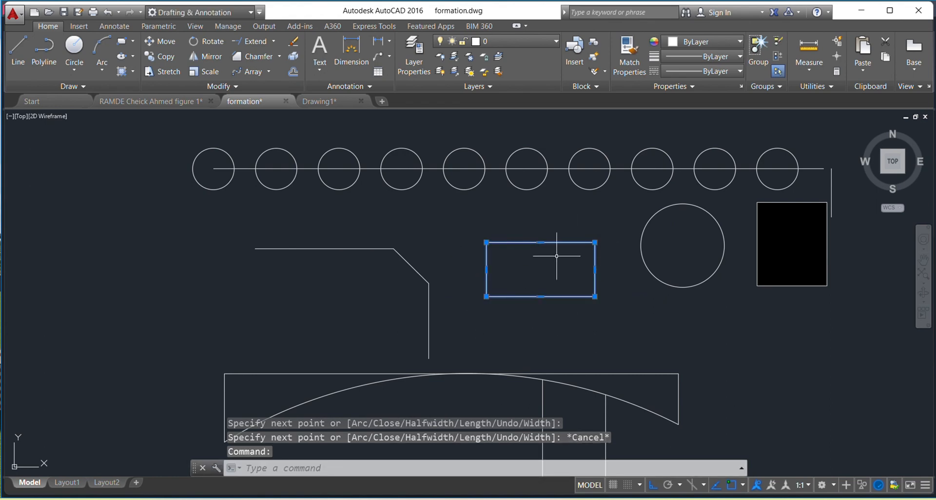
key(Escape)
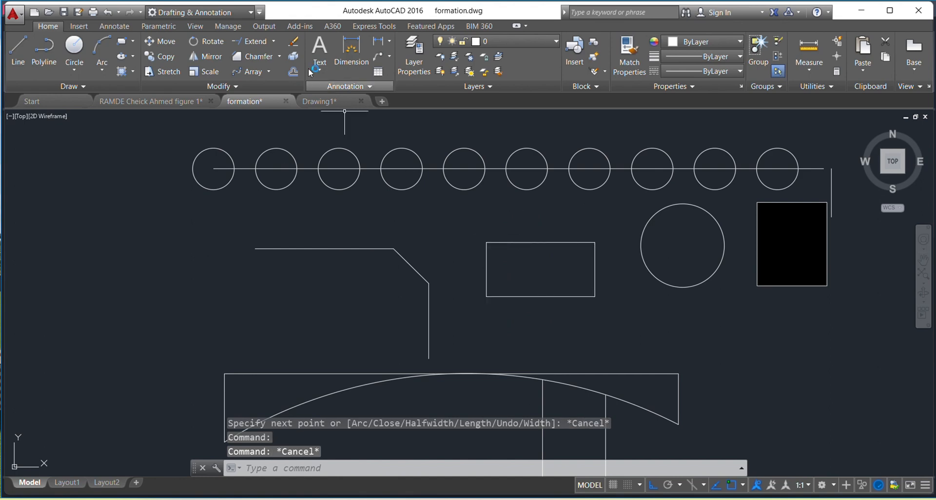
click(621, 228)
click(482, 315)
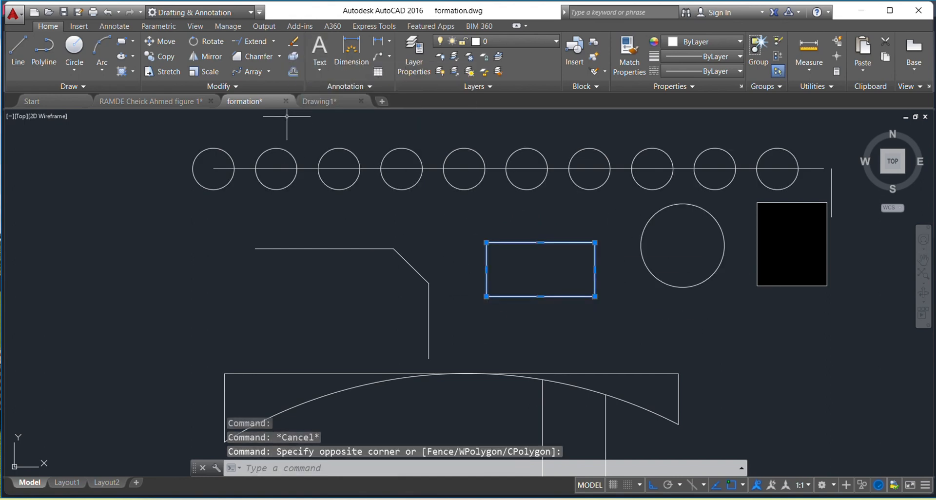
click(295, 57)
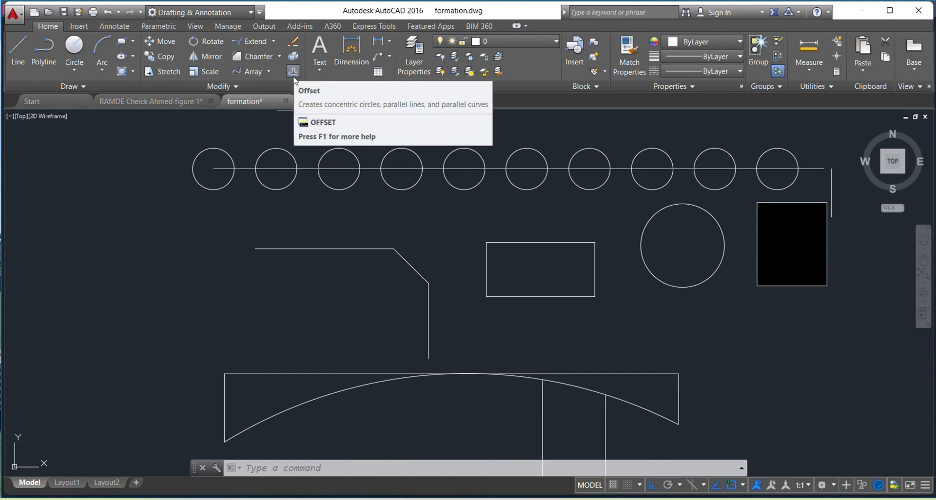
Offset the horizontal line of the chamfered figure downward by 20
mouse_move(280, 101)
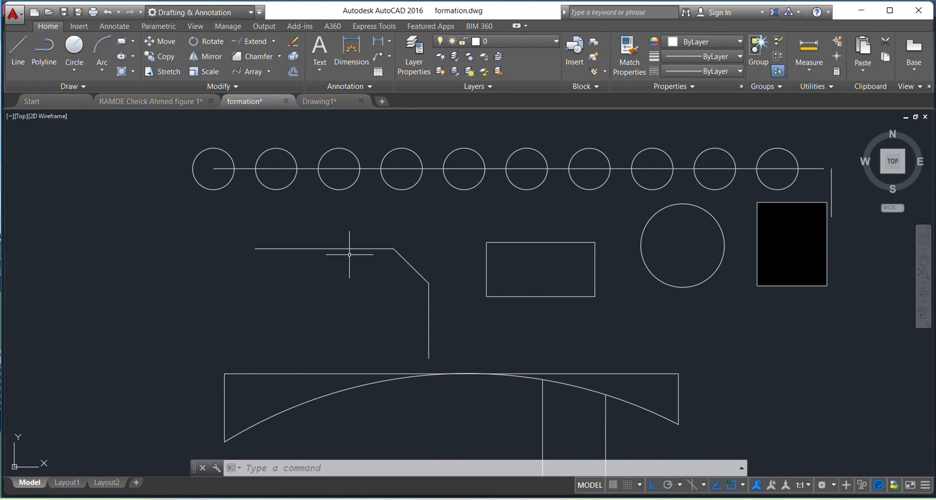
mouse_move(349, 249)
click(293, 73)
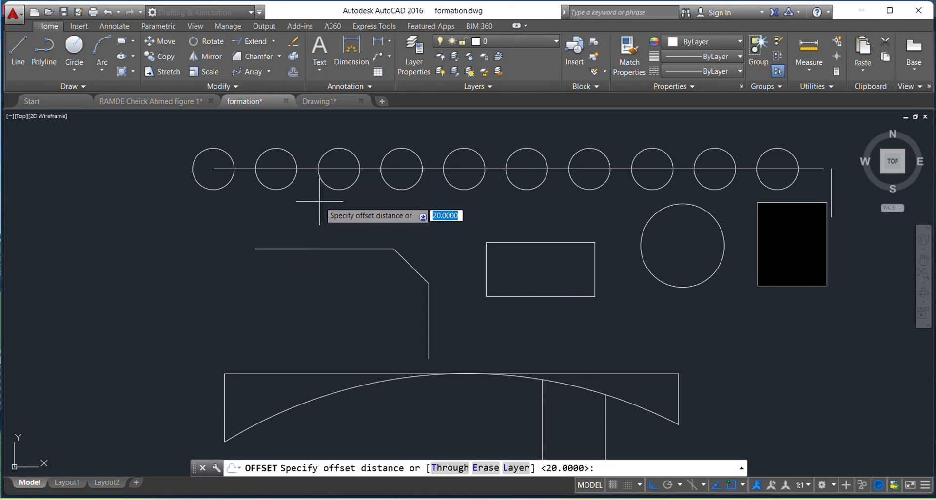
text(20)
key(Return)
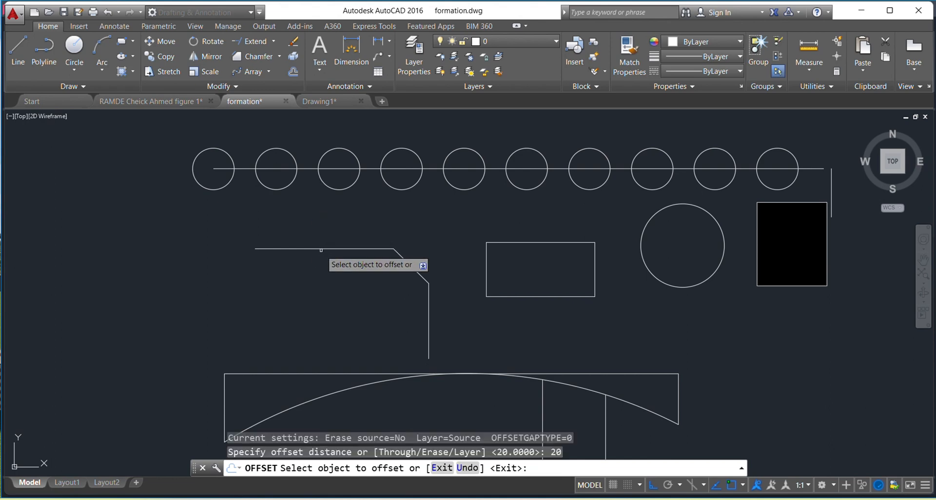
click(321, 249)
click(322, 252)
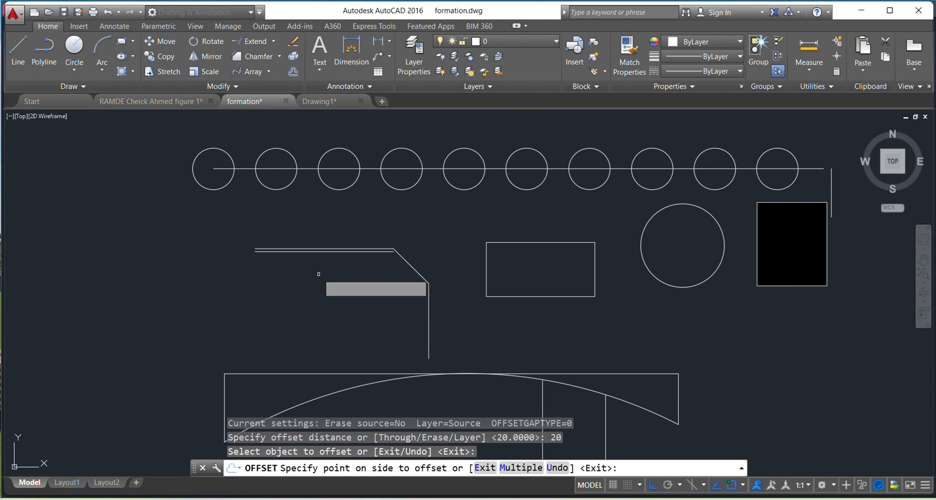
scroll(323, 251, up, 2)
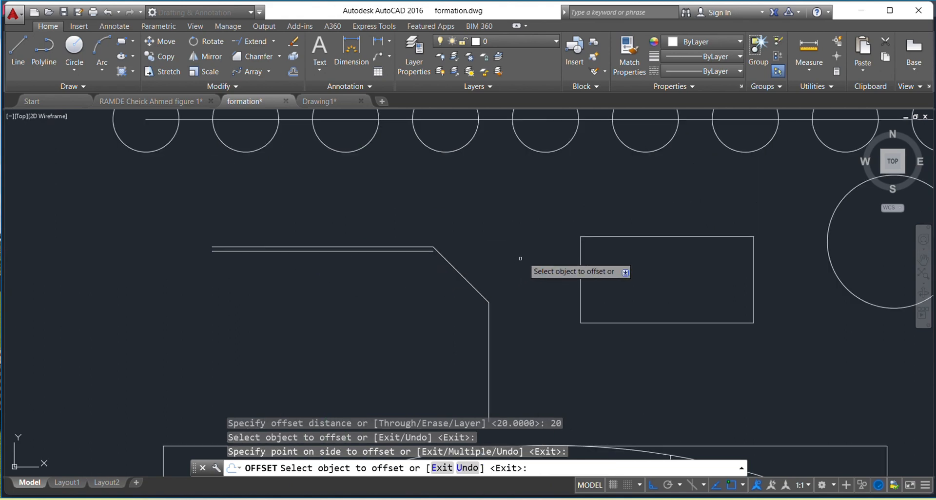
key(Escape)
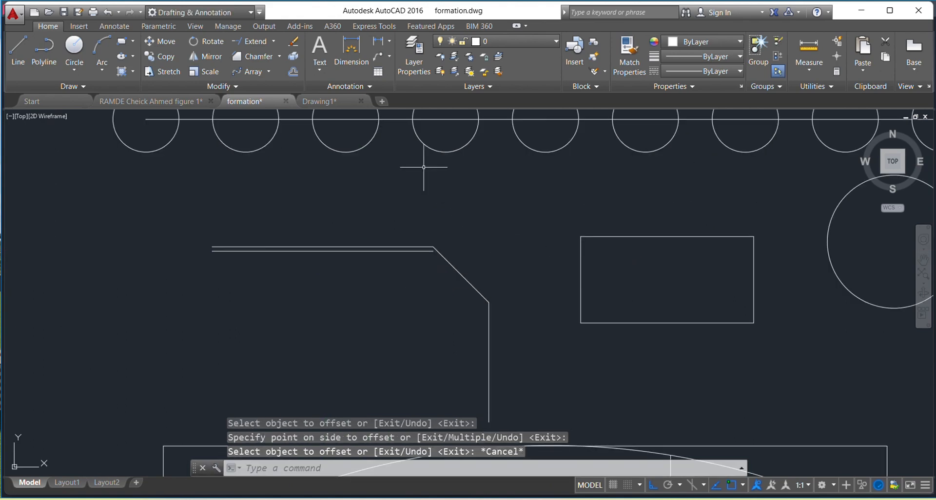
Offset the upper edge of the exploded rectangle inward by 50
click(295, 73)
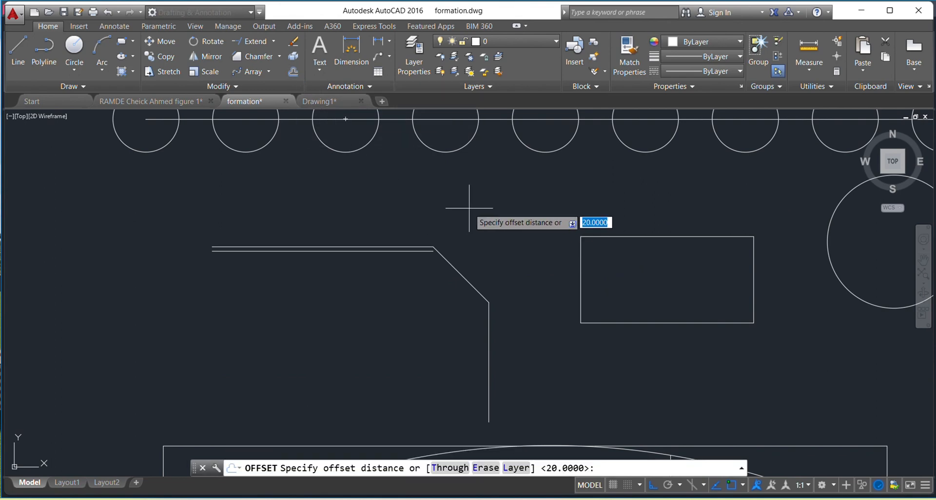
text(50)
key(Return)
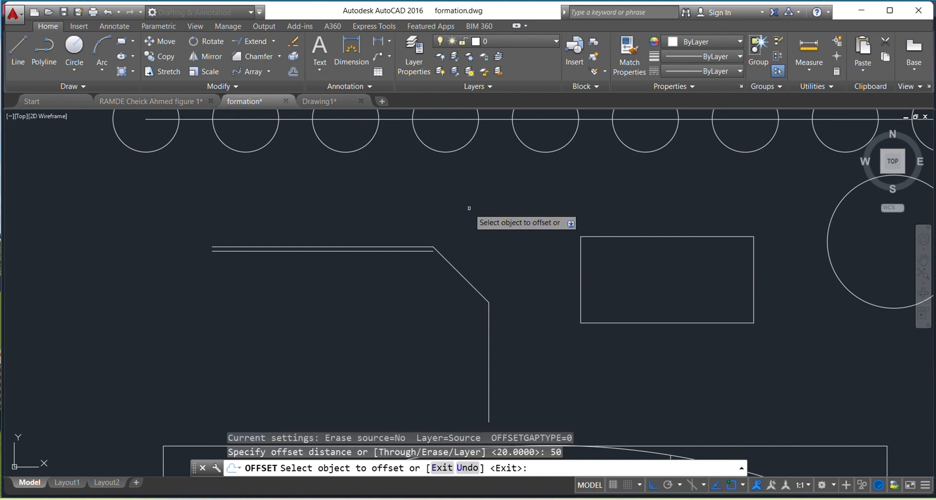
click(612, 237)
click(620, 258)
scroll(621, 268, down, 3)
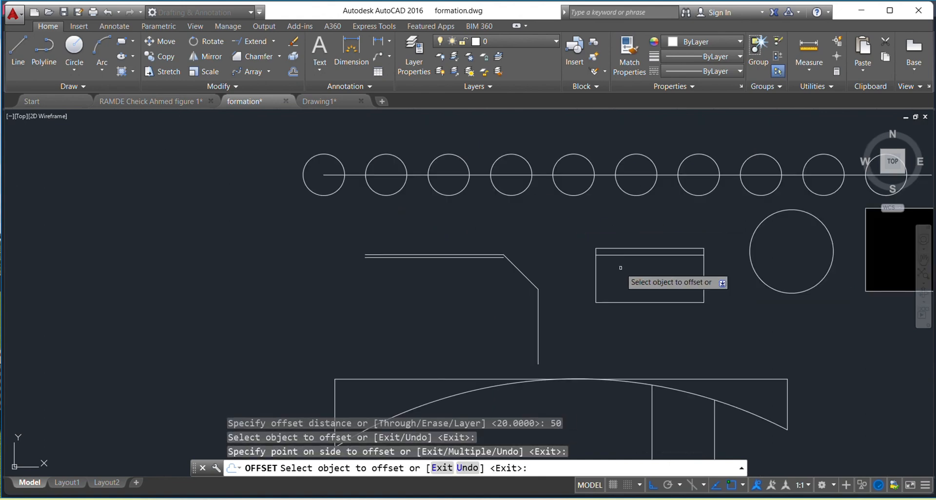
scroll(619, 266, up, 3)
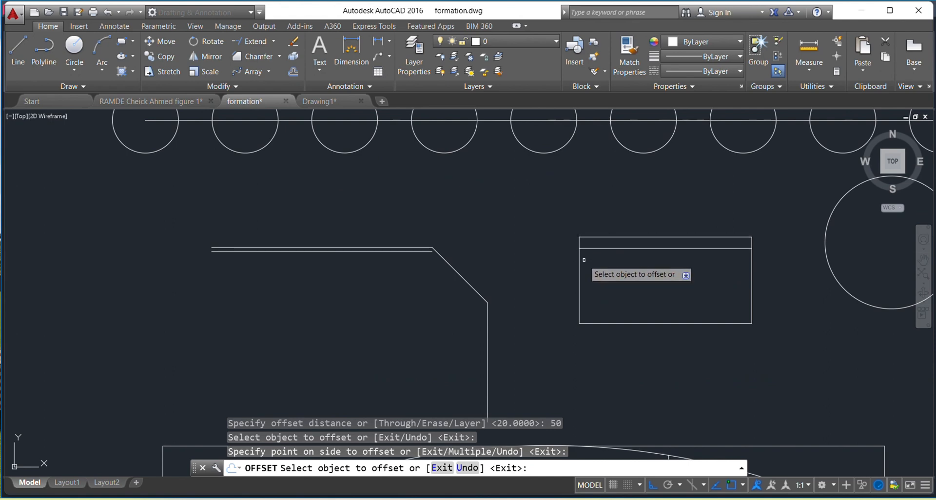
key(Escape)
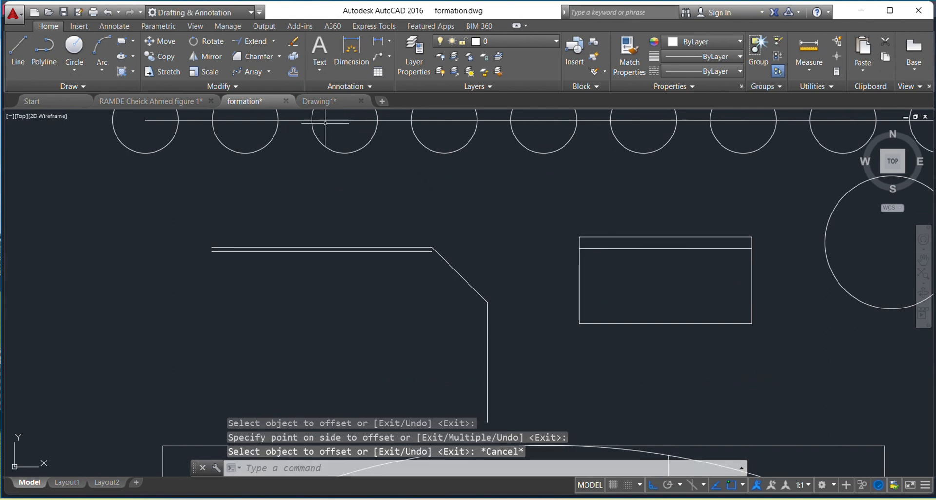